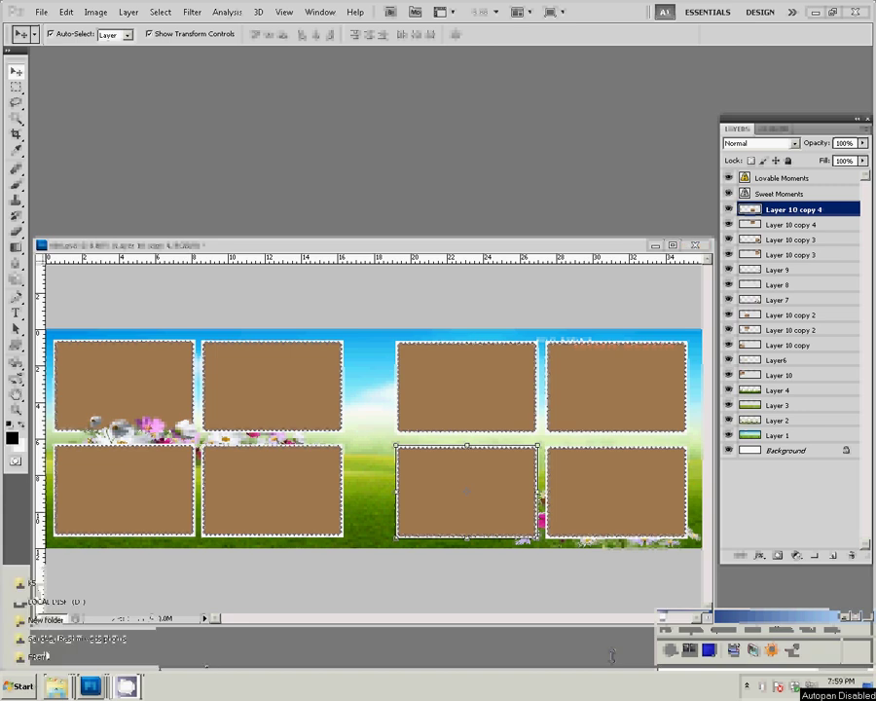
Step: Open the wedding photos folder and scroll down to the group photos
{"action": "left_click", "coordinate": [46, 641]}
{"action": "left_click", "coordinate": [618, 518]}
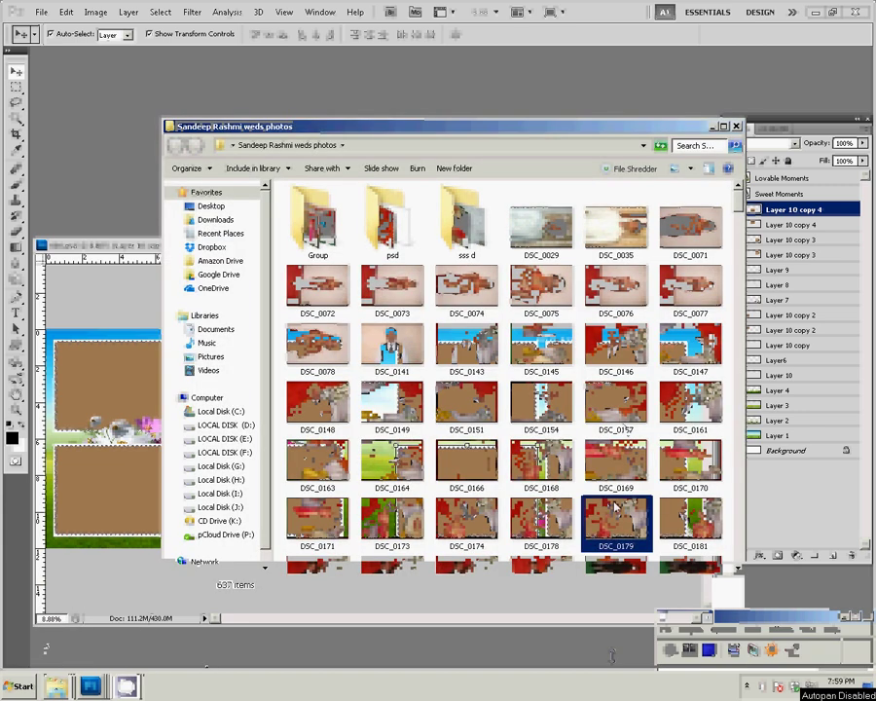
{"action": "scroll", "coordinate": [615, 518], "scroll_direction": "down", "scroll_amount": 2}
{"action": "scroll", "coordinate": [615, 518], "scroll_direction": "down", "scroll_amount": 3}
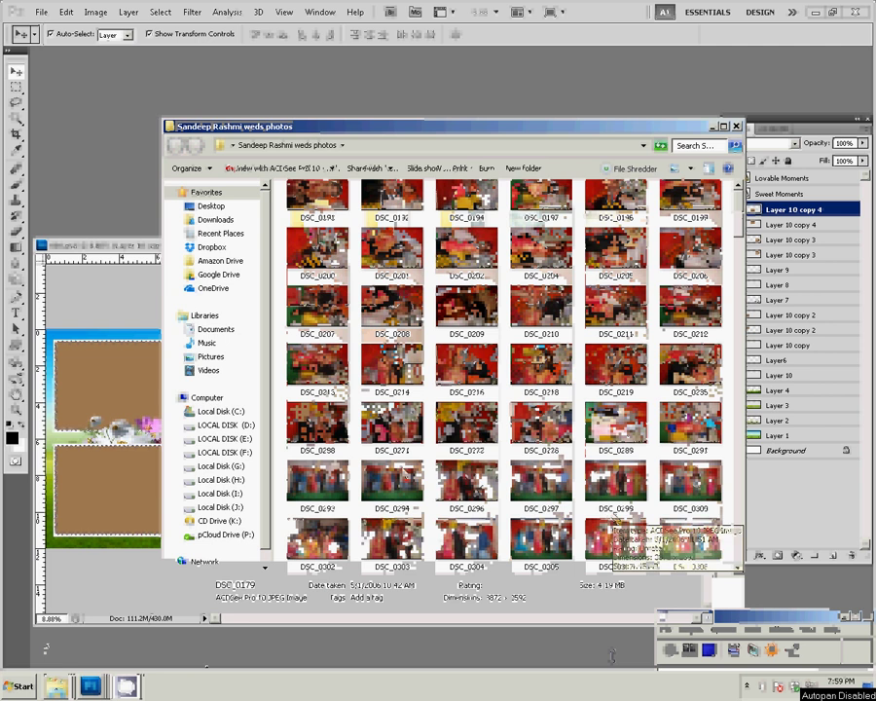
Step: Select the group photos DSC_0291 through DSC_0305 and open them in Photoshop
{"action": "left_click", "coordinate": [691, 429]}
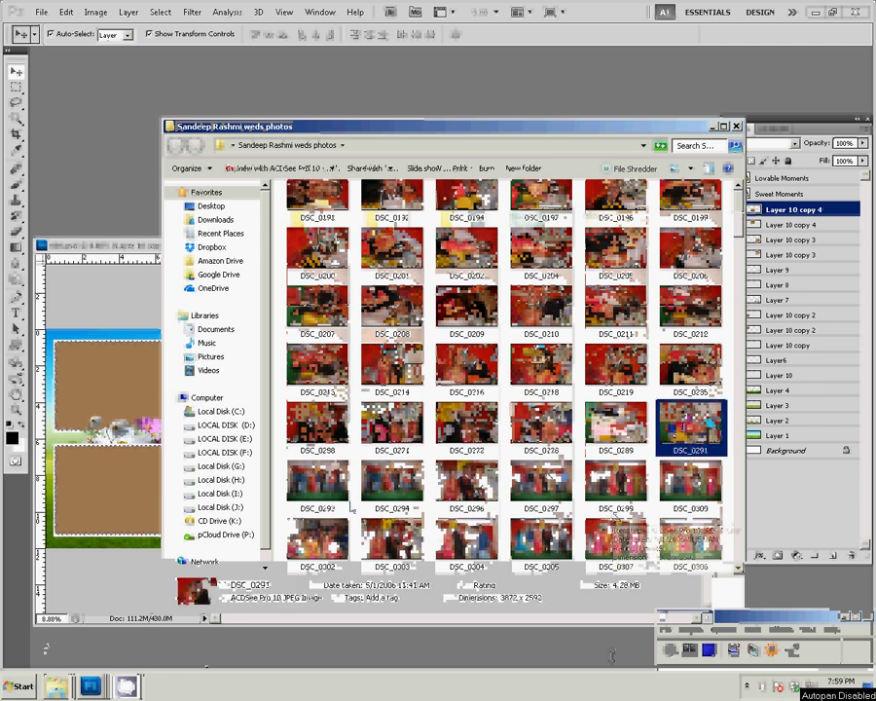
{"action": "left_click", "coordinate": [336, 485], "text": "ctrl"}
{"action": "left_click", "coordinate": [386, 498], "text": "ctrl"}
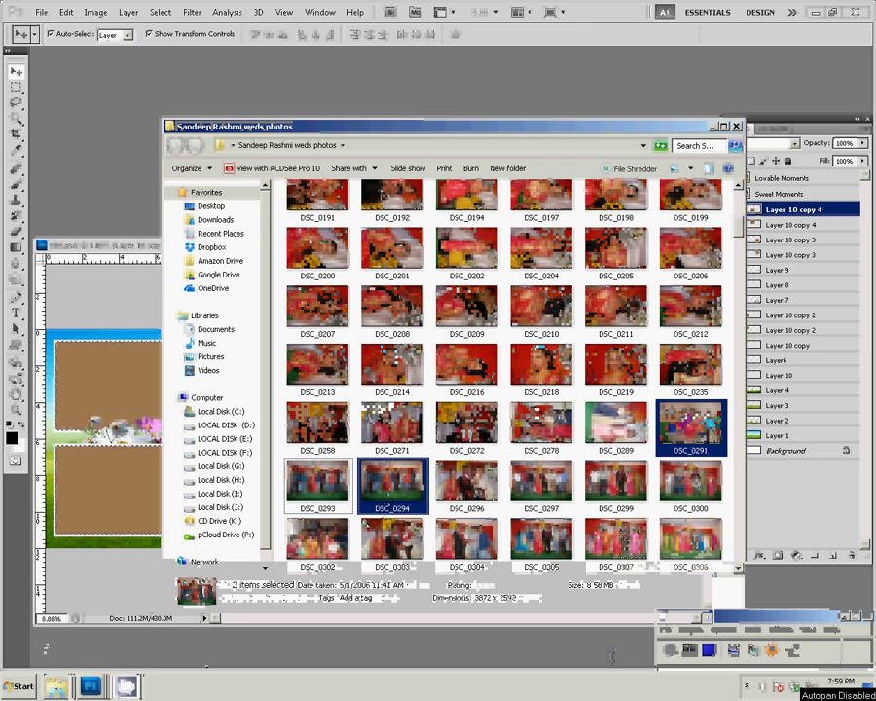
{"action": "left_click", "coordinate": [535, 495], "text": "ctrl"}
{"action": "left_click", "coordinate": [616, 485], "text": "ctrl"}
{"action": "left_click", "coordinate": [708, 499], "text": "ctrl"}
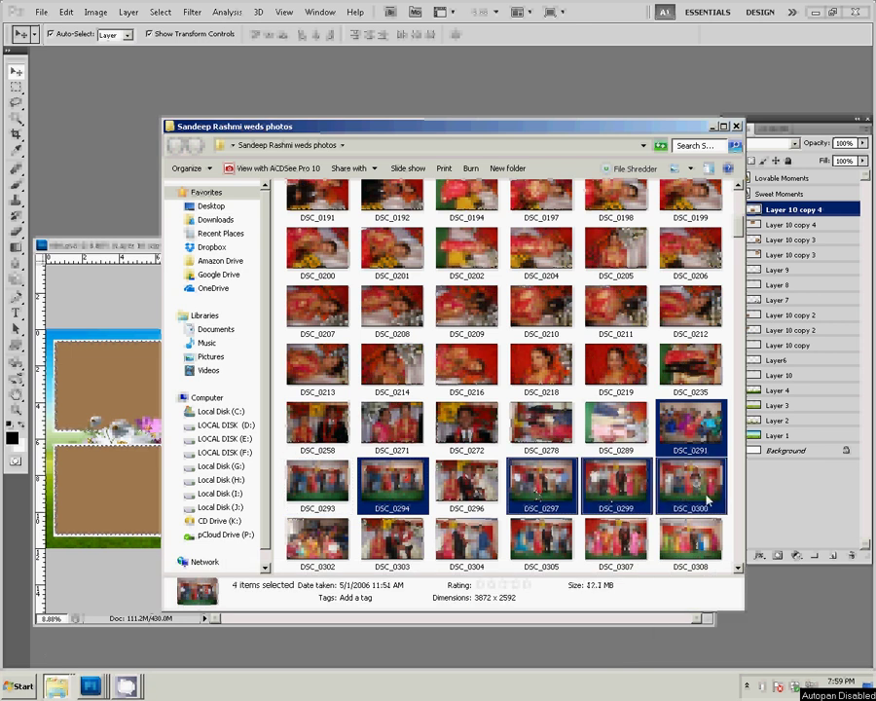
{"action": "left_click", "coordinate": [330, 545], "text": "ctrl"}
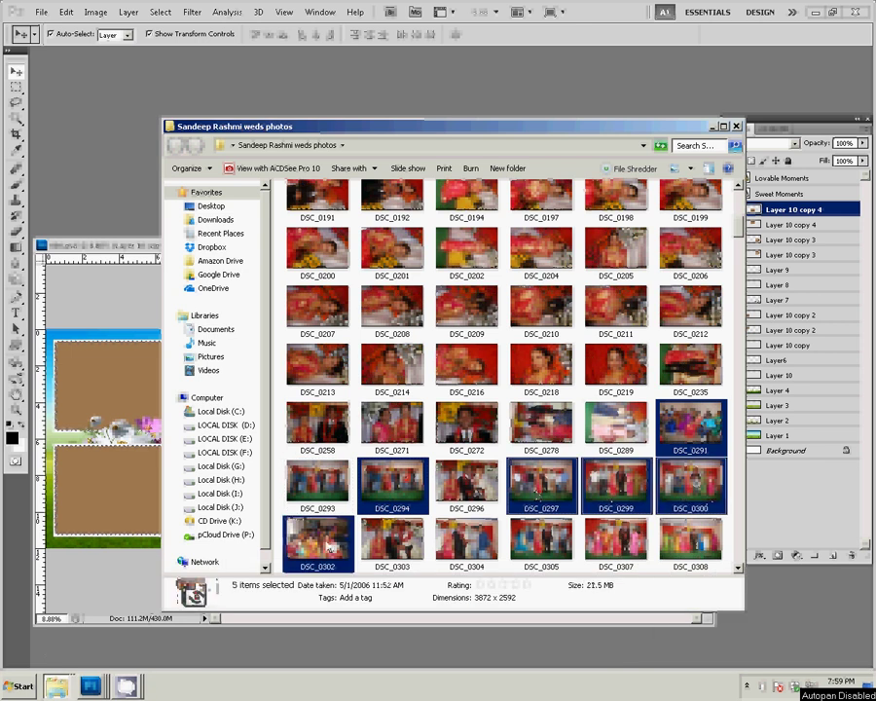
{"action": "left_click", "coordinate": [466, 542], "text": "ctrl"}
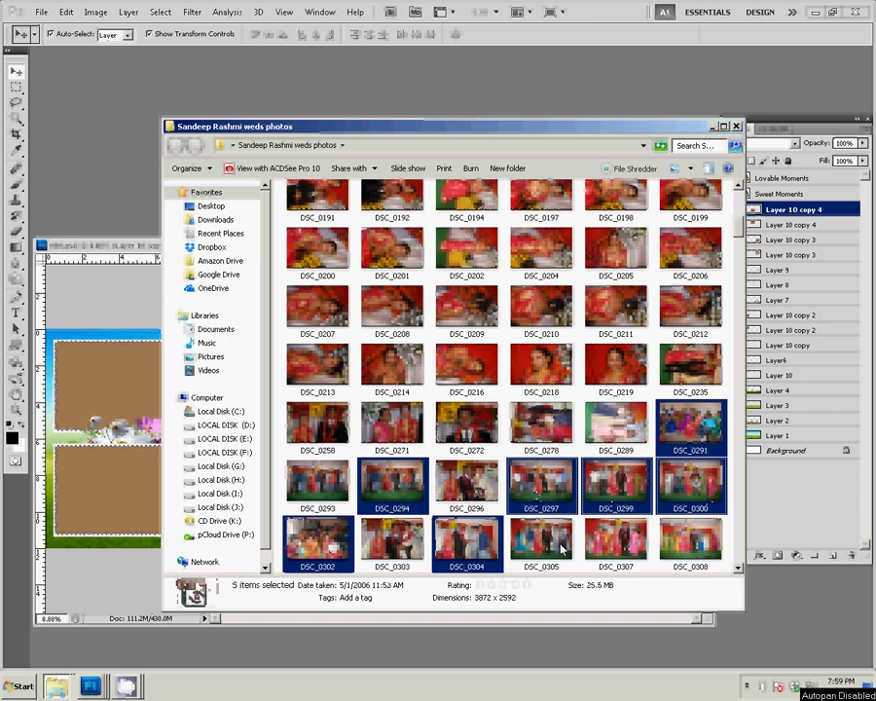
{"action": "left_click", "coordinate": [562, 549], "text": "ctrl"}
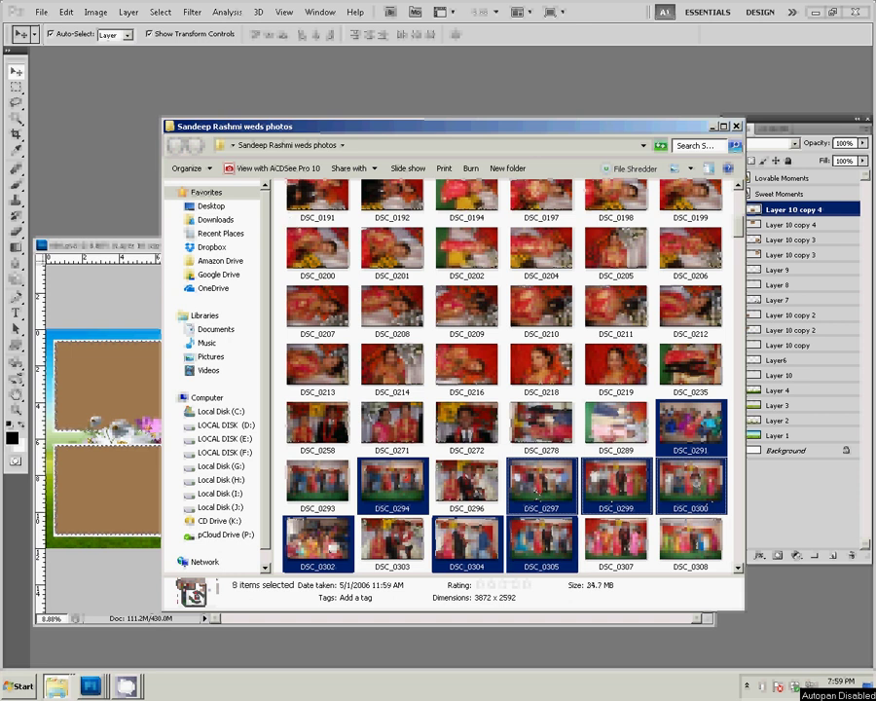
{"action": "left_click", "coordinate": [106, 104]}
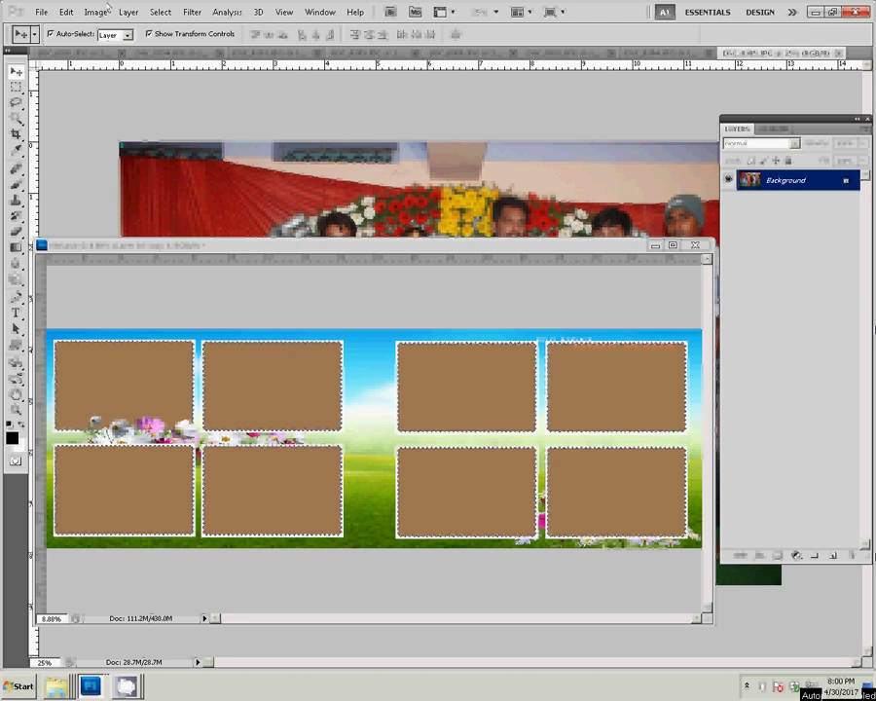
Step: Switch from the album spread document to the group photo document
{"action": "left_click", "coordinate": [241, 254]}
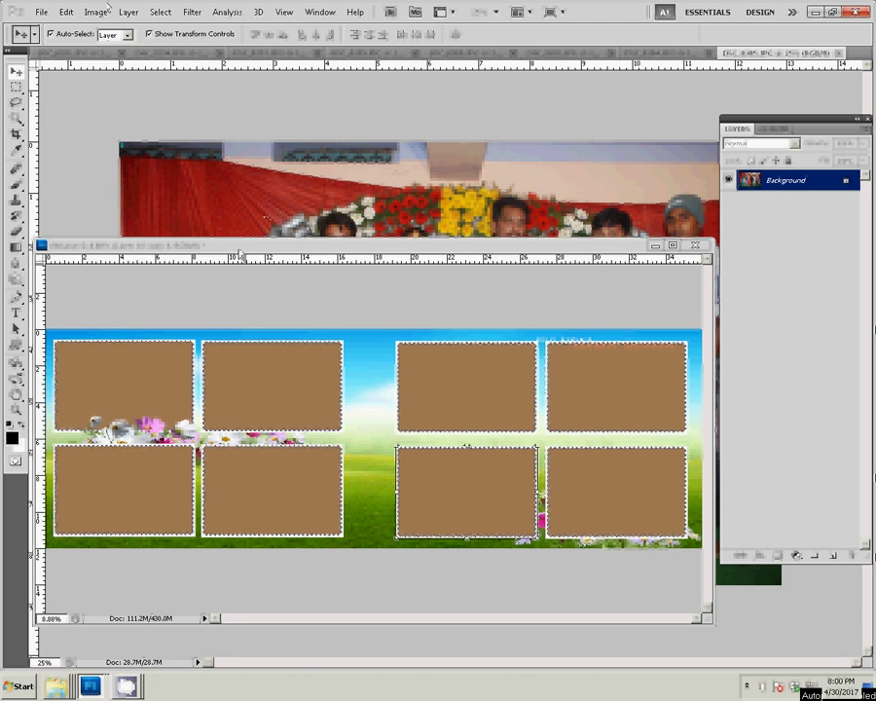
{"action": "left_click", "coordinate": [270, 57]}
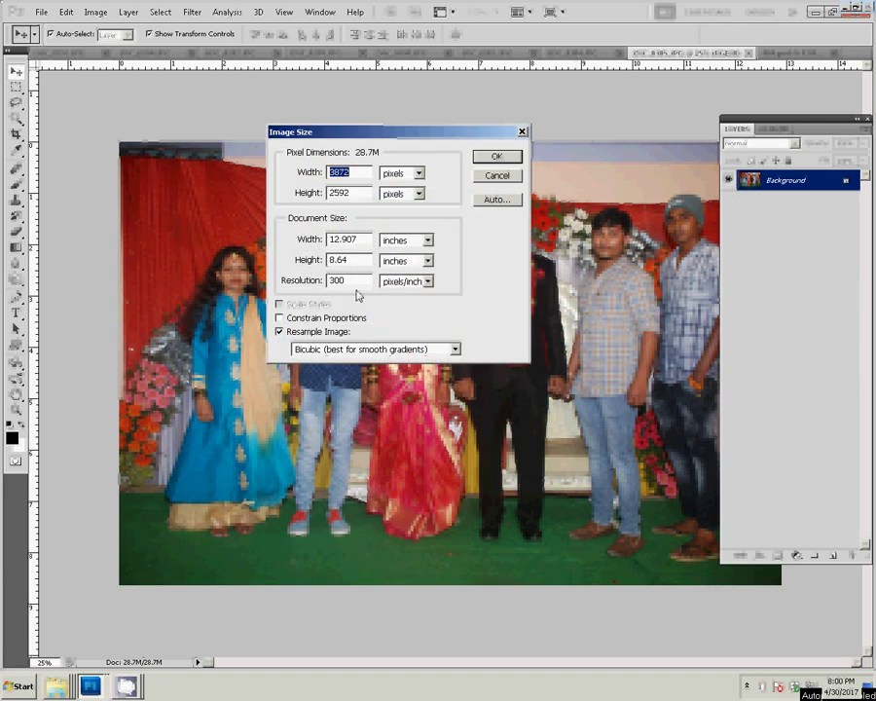
Step: Accept the 3872 × 2592 px, 300 ppi image size and choose the Rectangular Marquee tool
{"action": "left_click", "coordinate": [497, 175]}
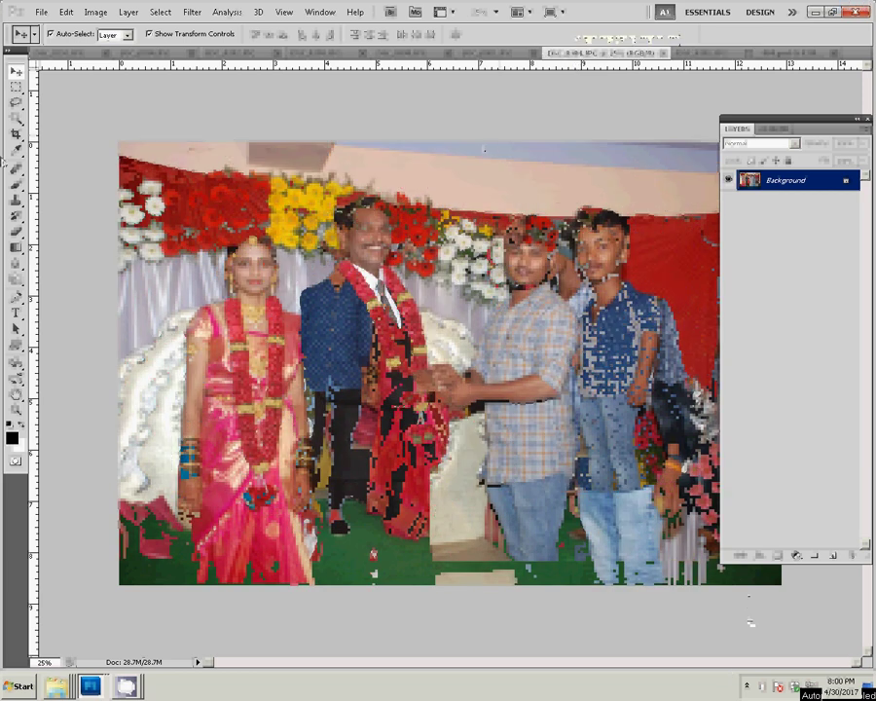
{"action": "left_click", "coordinate": [15, 88]}
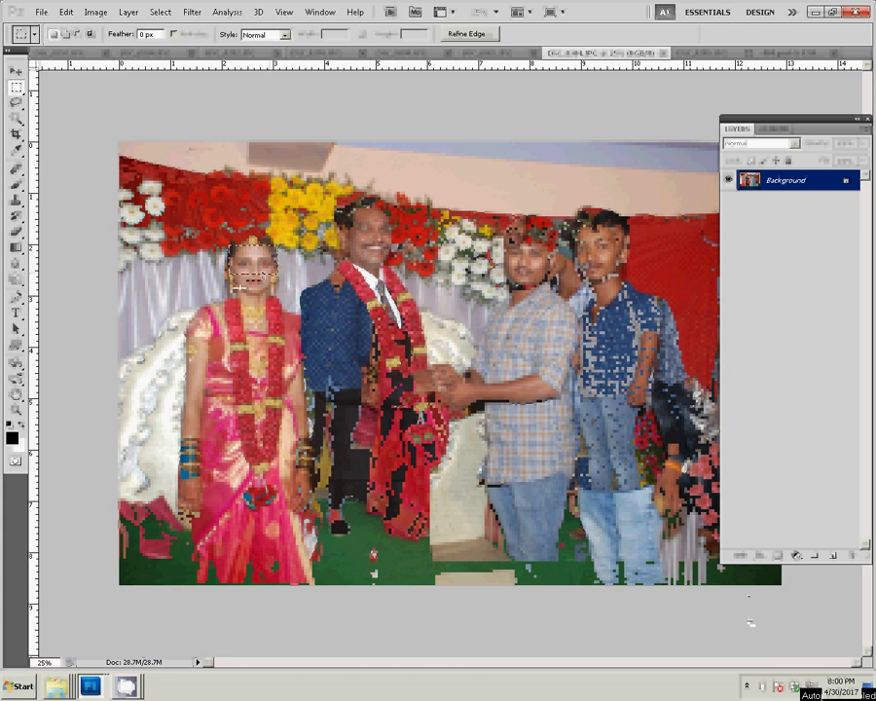
Step: Copy the bride's face to a new layer, zoom in, and set its opacity to 44%
{"action": "key", "text": "ctrl+j"}
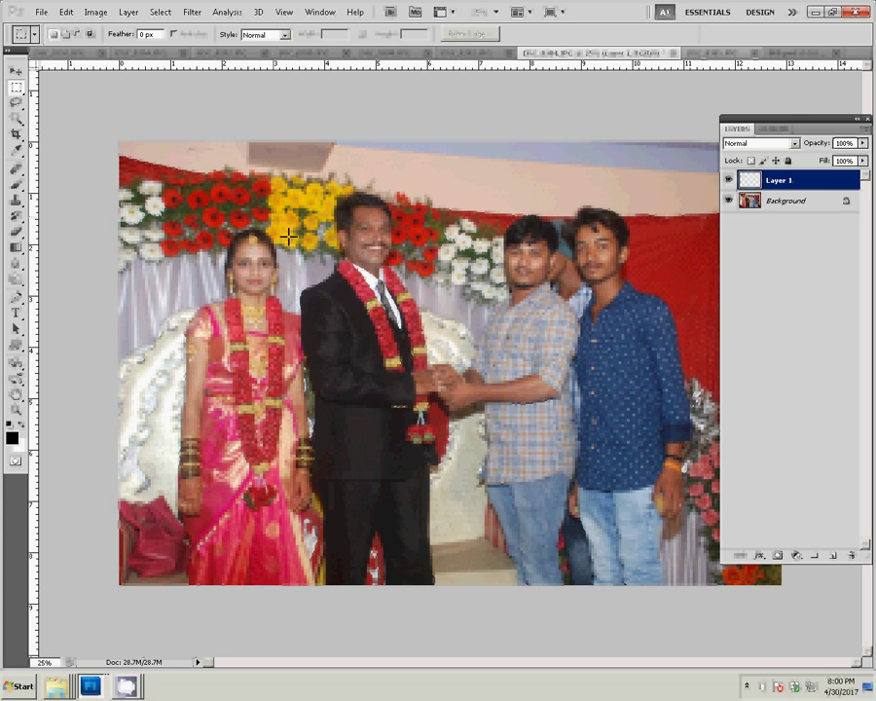
{"action": "key", "text": "z"}
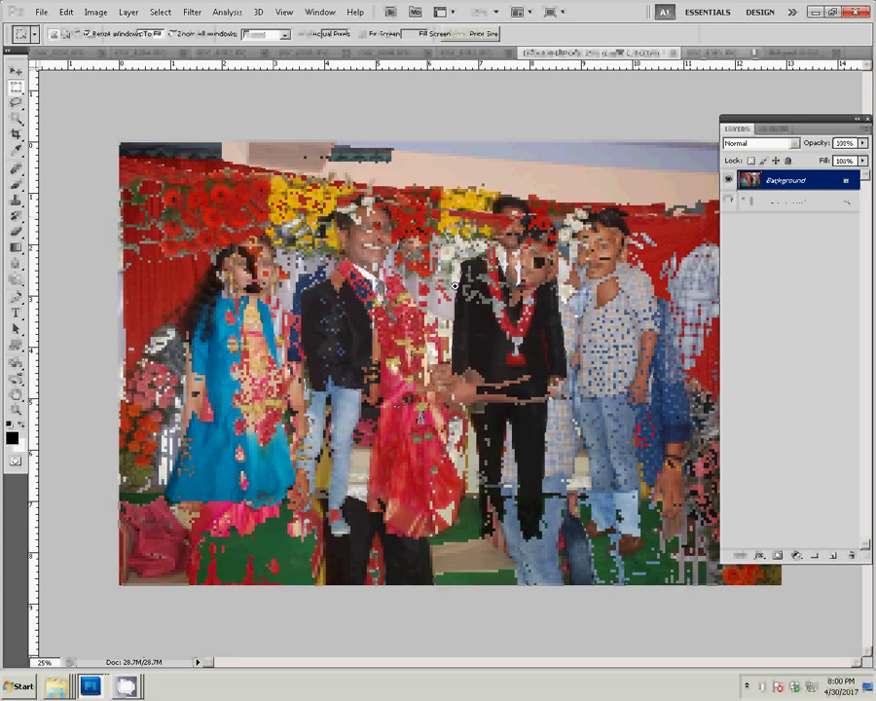
{"action": "left_click", "coordinate": [449, 277]}
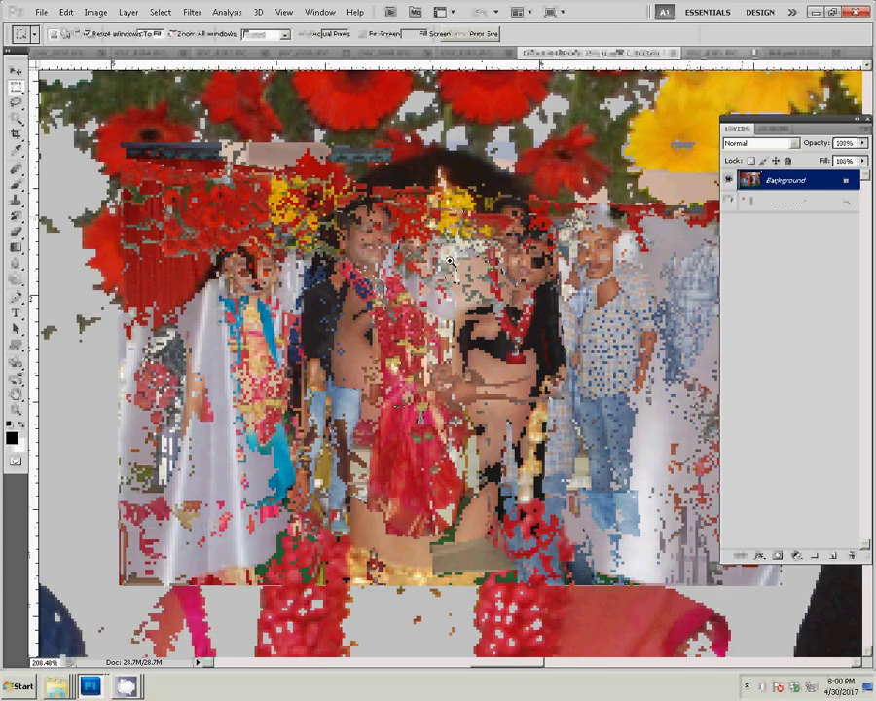
{"action": "key", "text": "ctrl+j"}
{"action": "key", "text": "v"}
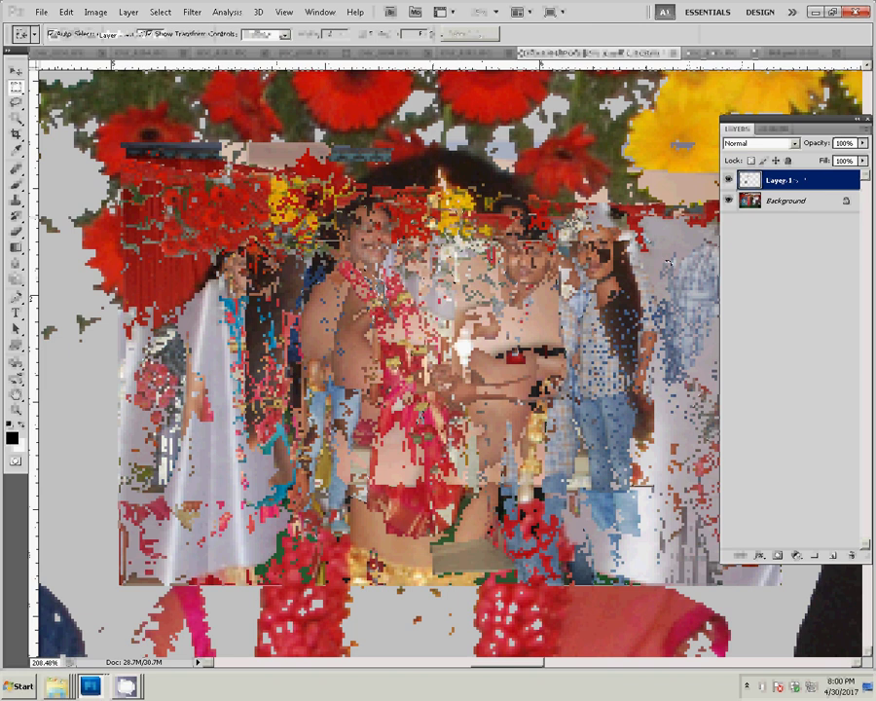
{"action": "left_click", "coordinate": [863, 143]}
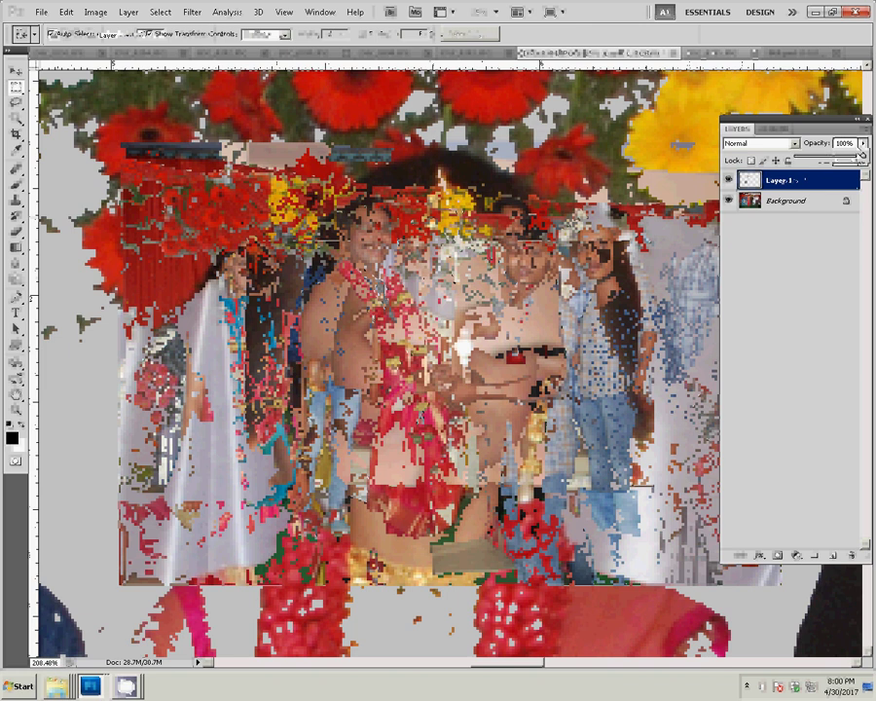
{"action": "left_click_drag", "start_coordinate": [861, 154], "coordinate": [826, 163]}
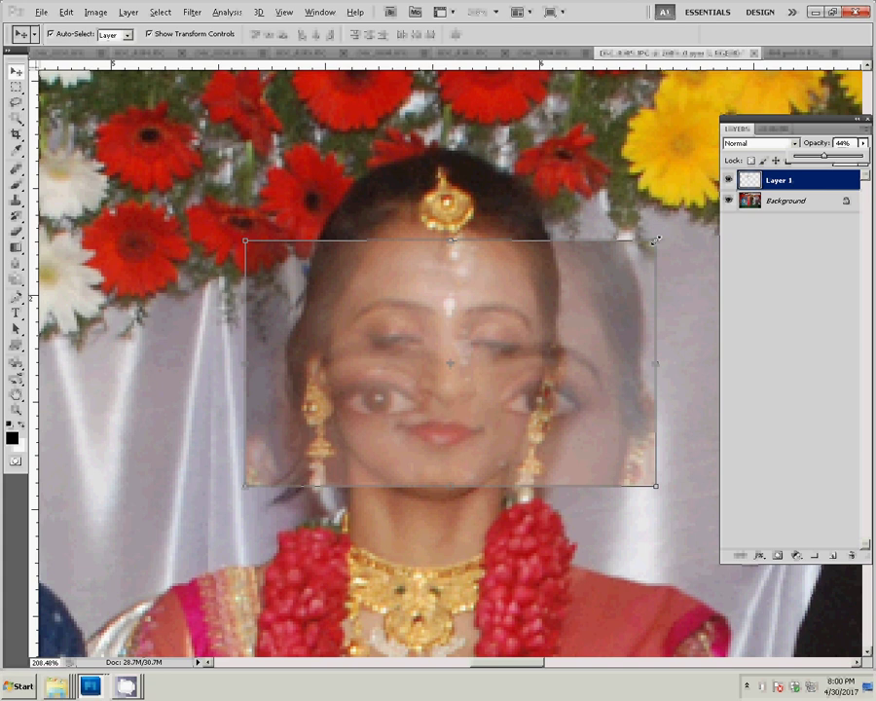
Step: Scale, nudge and slightly rotate the face copy to align over the bride's face
{"action": "left_click", "coordinate": [655, 240]}
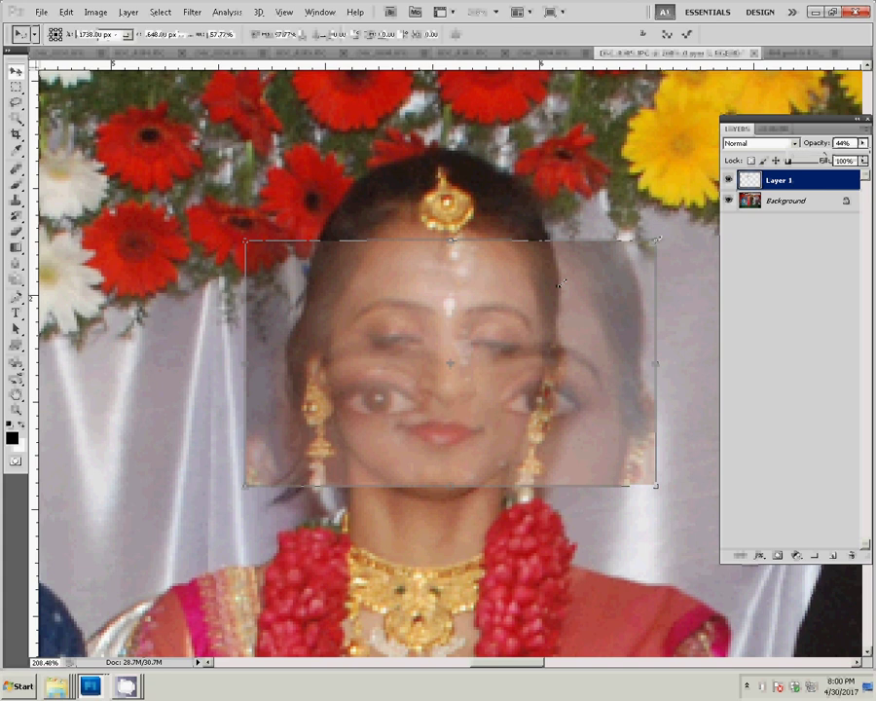
{"action": "left_click_drag", "start_coordinate": [559, 283], "coordinate": [502, 366]}
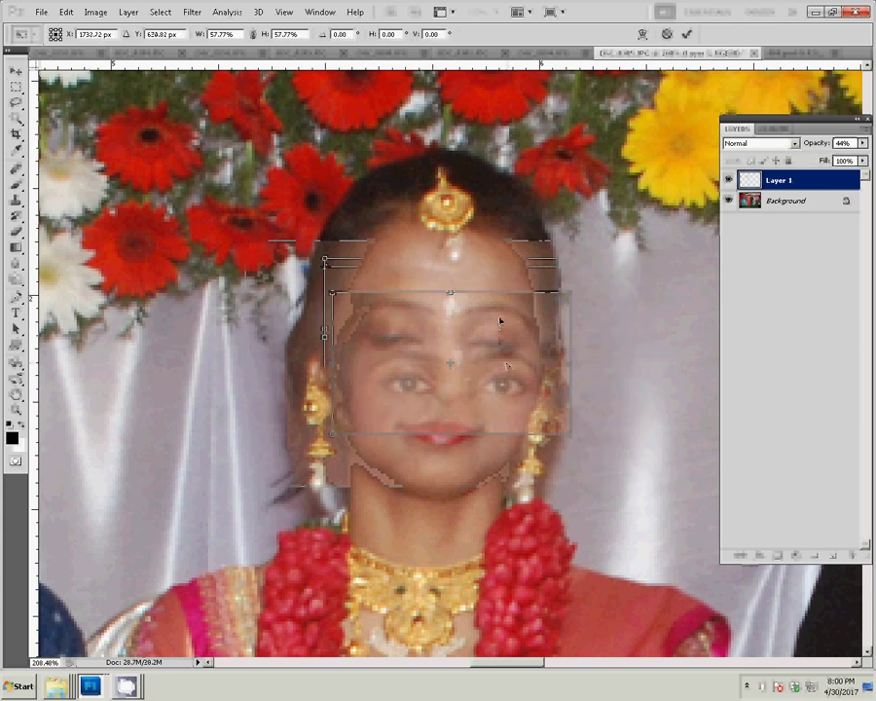
{"action": "left_click_drag", "start_coordinate": [501, 322], "coordinate": [502, 321]}
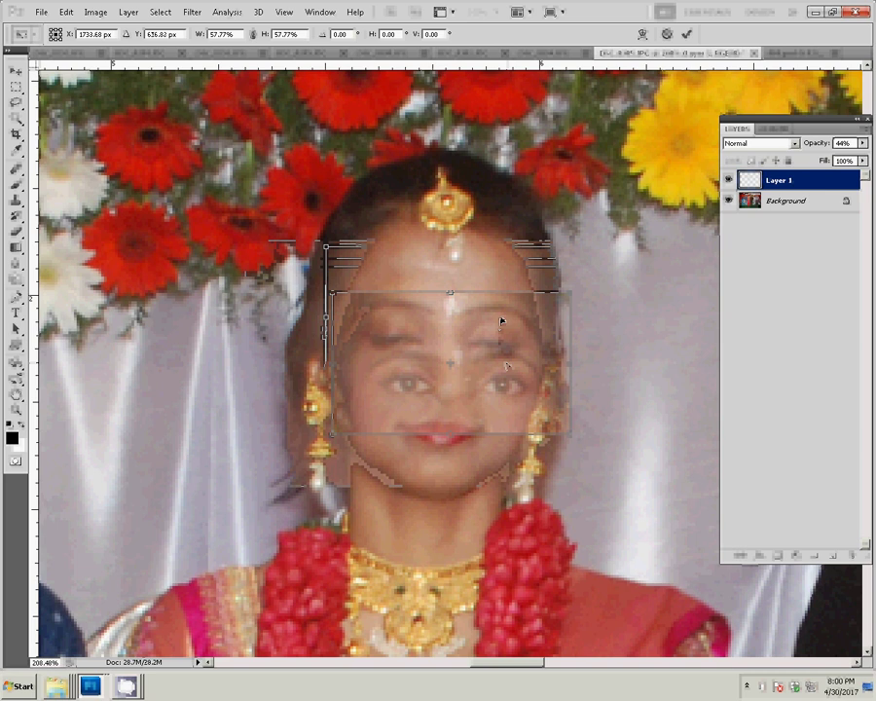
{"action": "key", "text": "shift+Up"}
{"action": "key", "text": "shift+Up"}
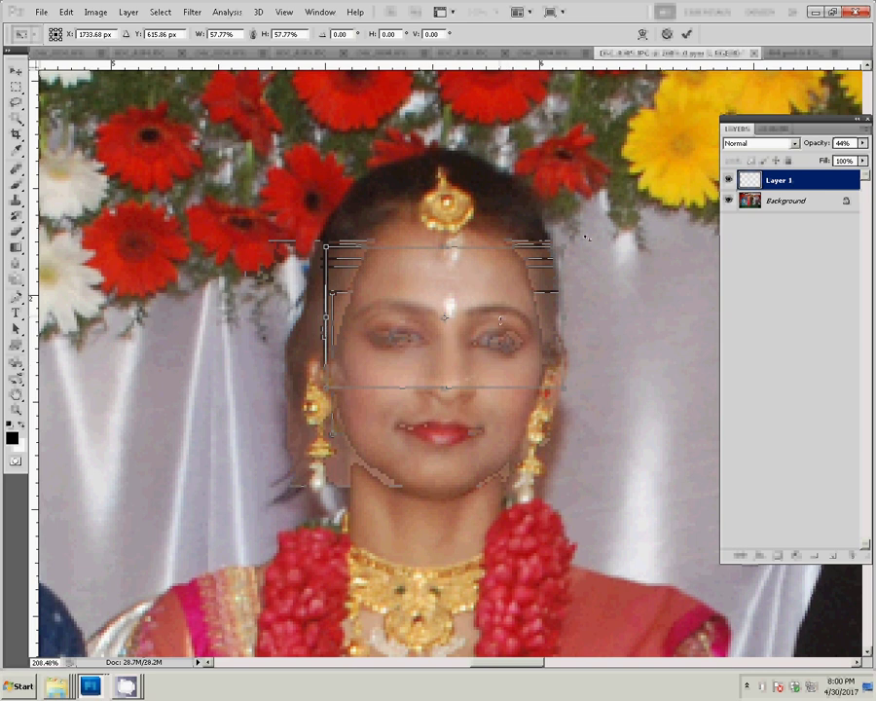
{"action": "left_click_drag", "start_coordinate": [583, 234], "coordinate": [587, 251]}
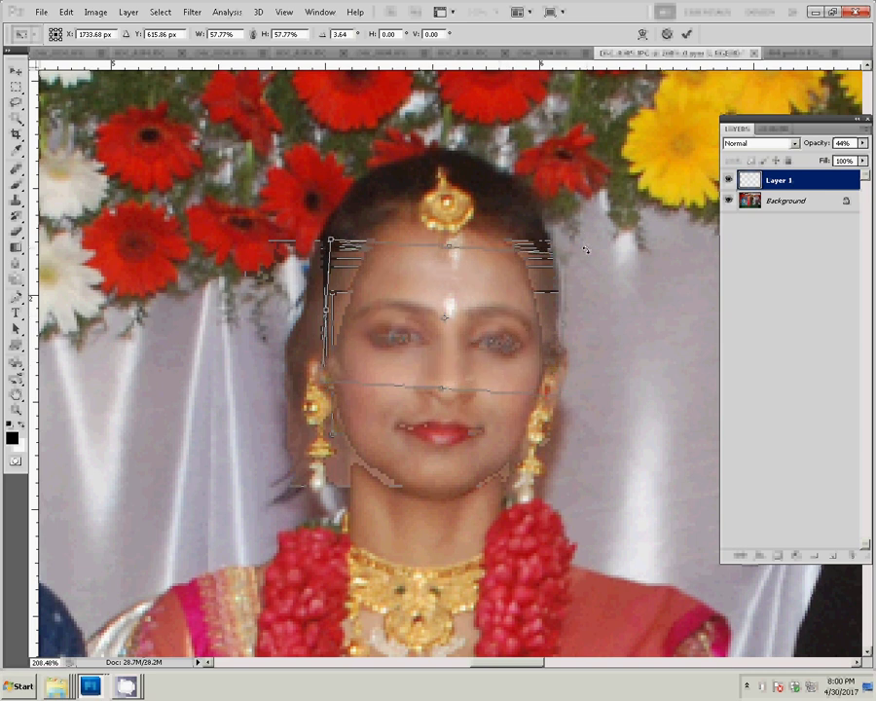
{"action": "left_click", "coordinate": [687, 34]}
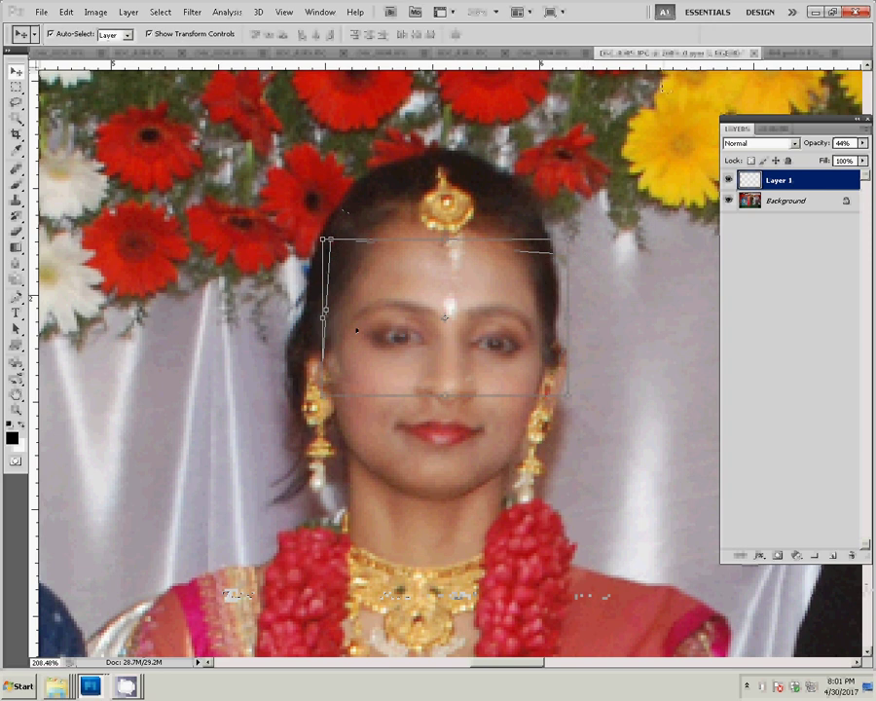
Step: Set a smaller eraser at 100% opacity and restore the face copy to full opacity
{"action": "key", "text": "e"}
{"action": "key", "text": "bracketleft"}
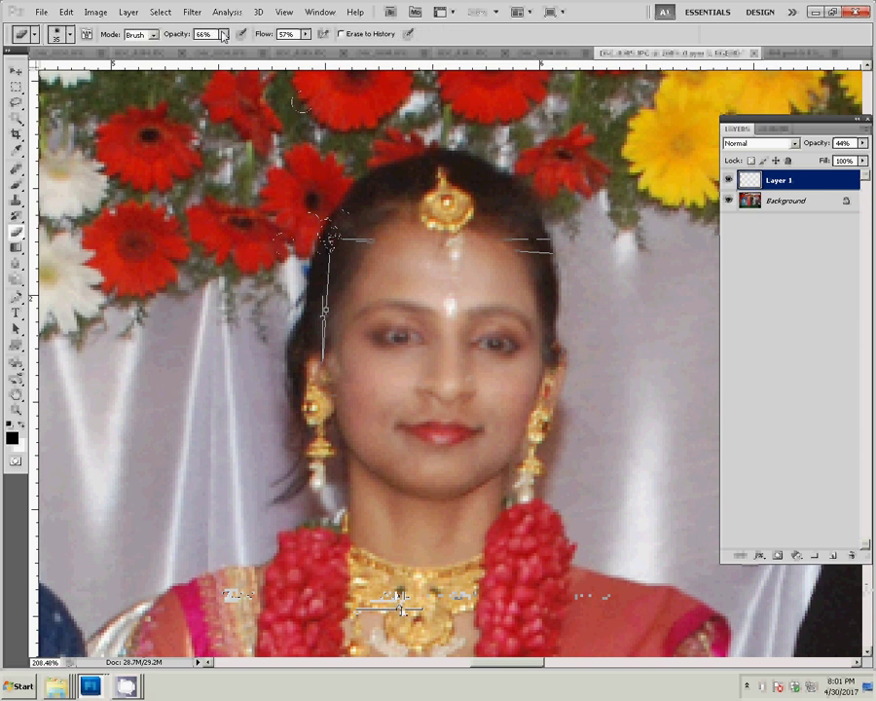
{"action": "left_click_drag", "start_coordinate": [223, 34], "coordinate": [252, 46]}
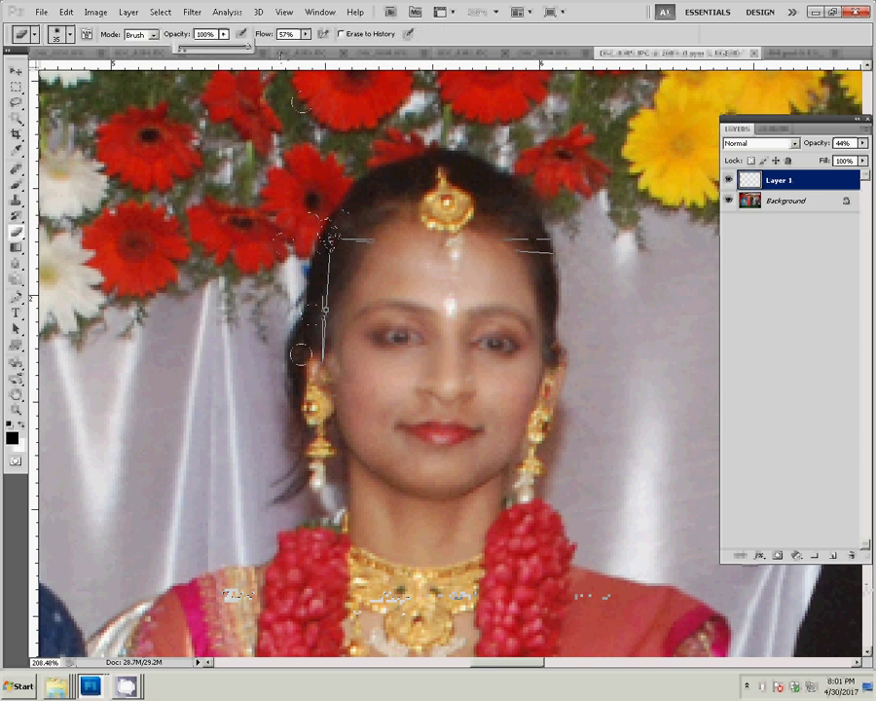
{"action": "left_click", "coordinate": [283, 55]}
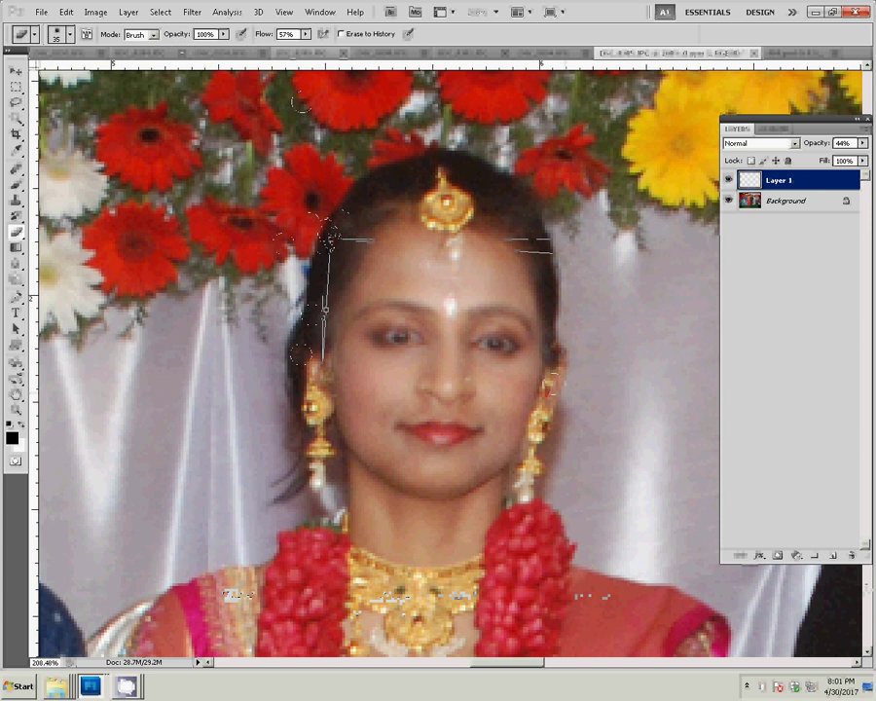
{"action": "left_click", "coordinate": [863, 143]}
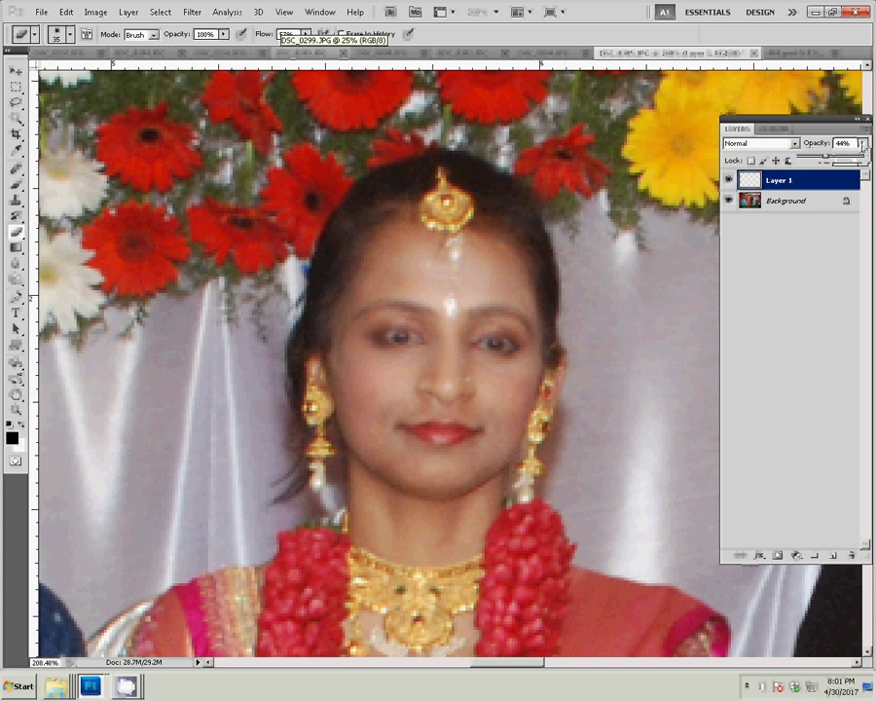
{"action": "left_click_drag", "start_coordinate": [831, 162], "coordinate": [868, 165]}
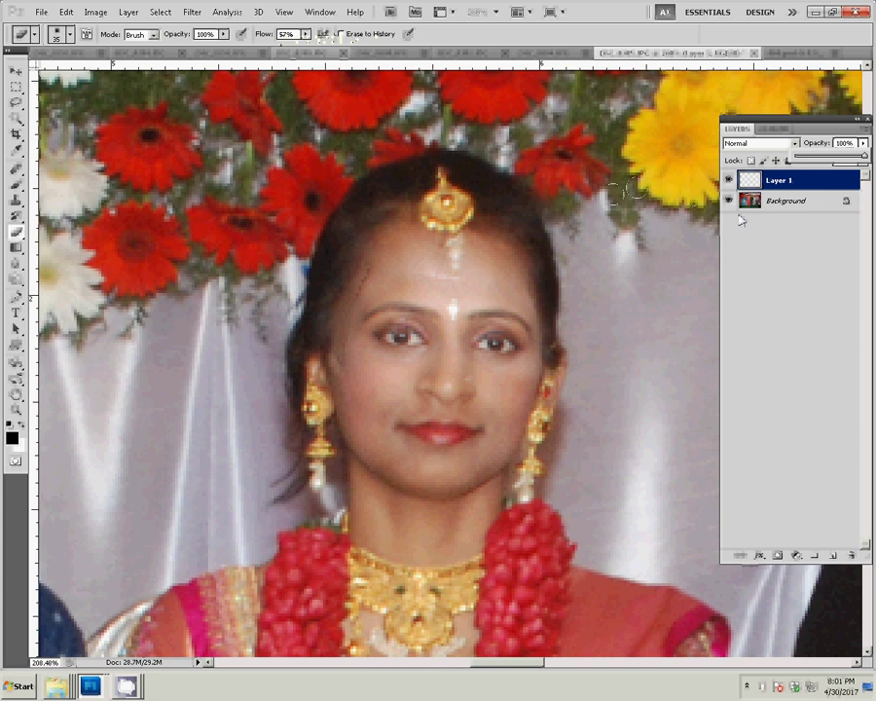
Step: Nudge Layer 1 left, then delete Layer 1
{"action": "key", "text": "v"}
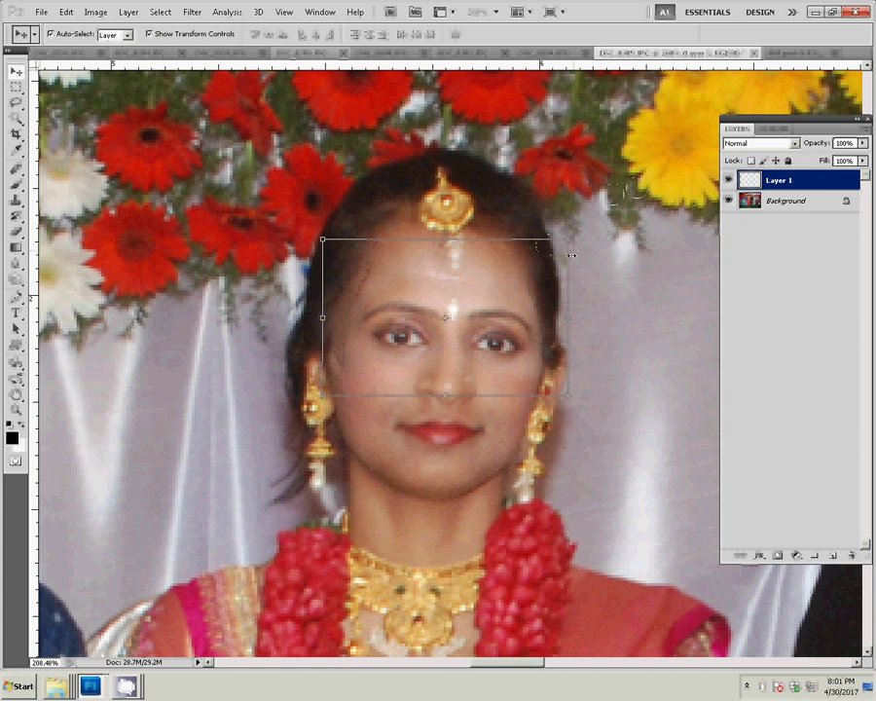
{"action": "key", "text": "Left"}
{"action": "key", "text": "Left"}
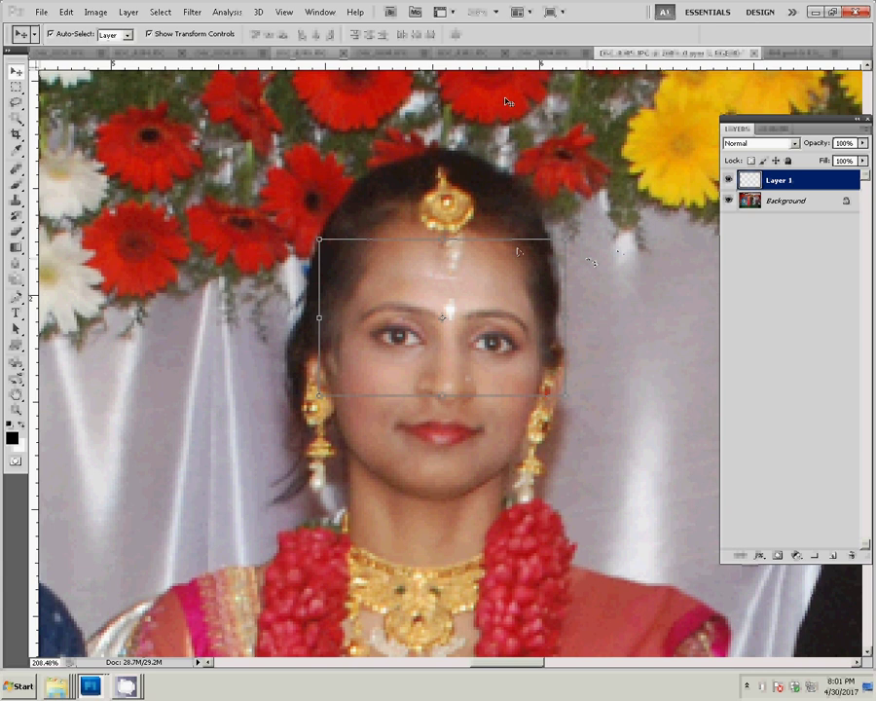
{"action": "key", "text": "Delete"}
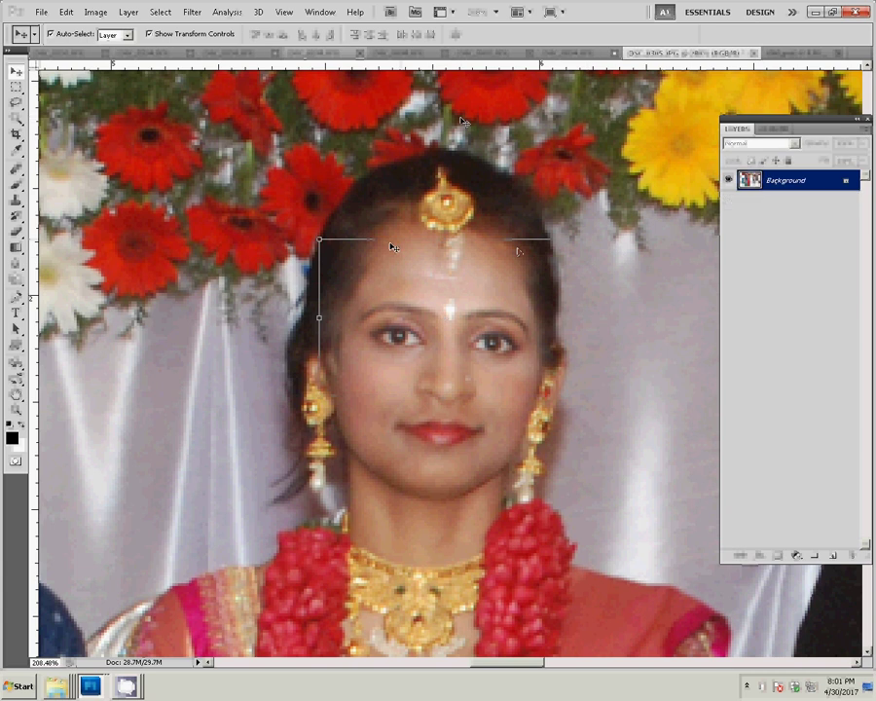
Step: Resize the six-person photo to 8 inches wide with proportions constrained
{"action": "key", "text": "z"}
{"action": "right_click", "coordinate": [466, 259]}
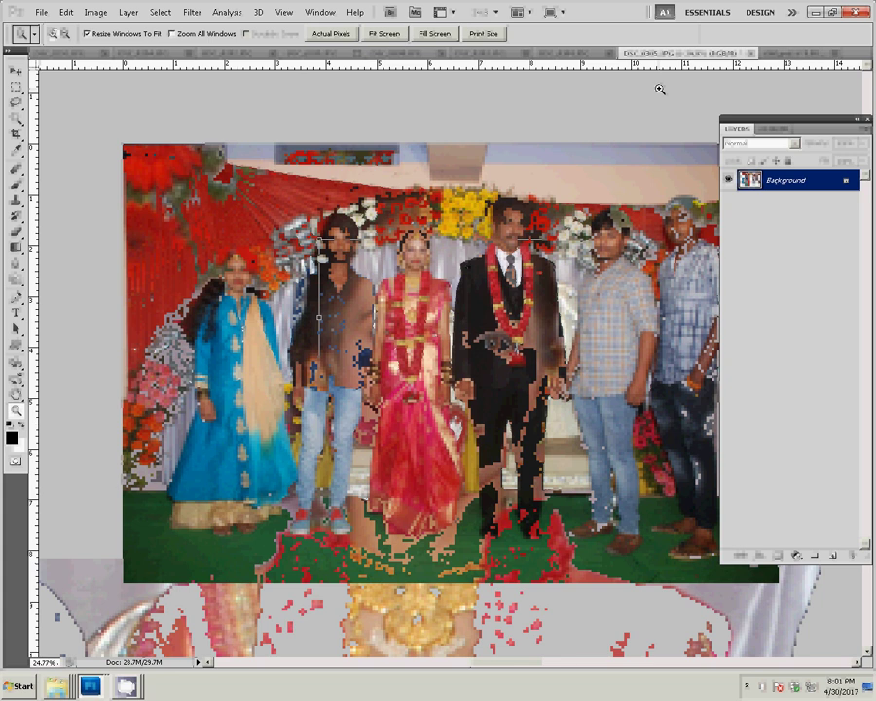
{"action": "key", "text": "ctrl+alt+i"}
{"action": "left_click_drag", "start_coordinate": [347, 245], "coordinate": [280, 248]}
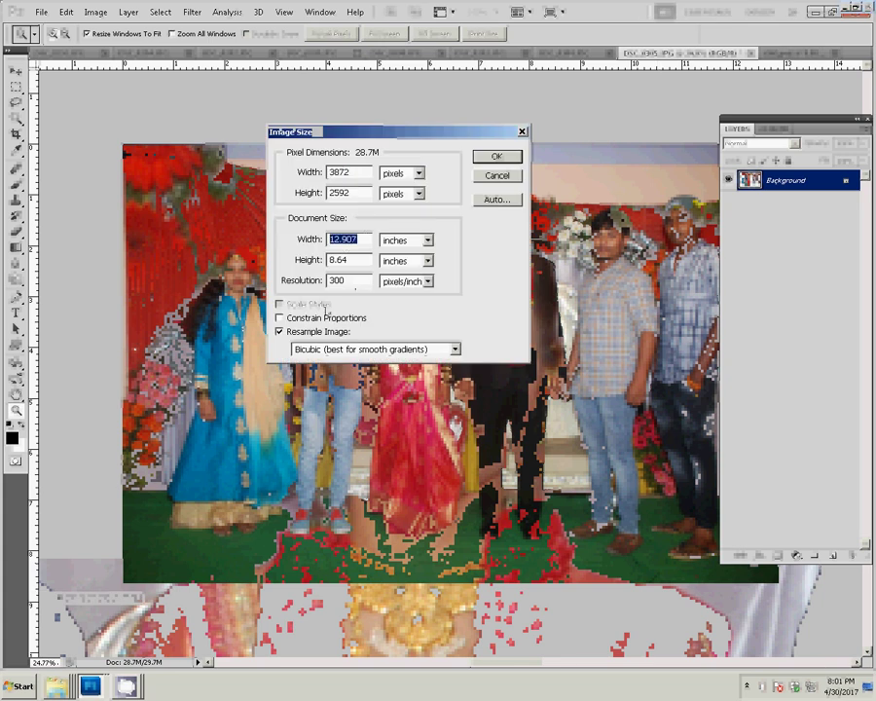
{"action": "left_click", "coordinate": [280, 317]}
{"action": "double_click", "coordinate": [349, 239]}
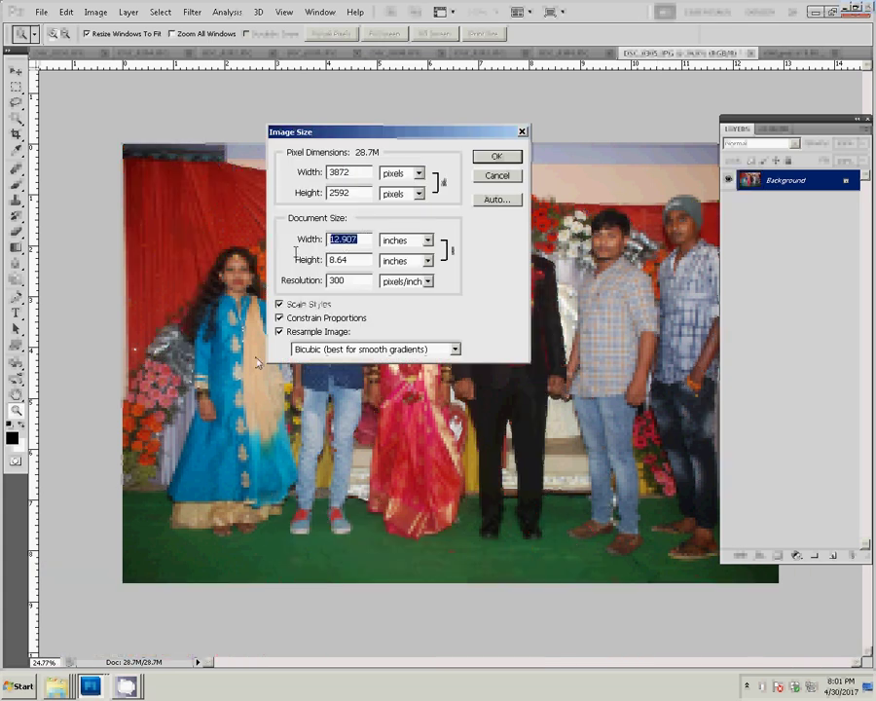
{"action": "type", "text": "8"}
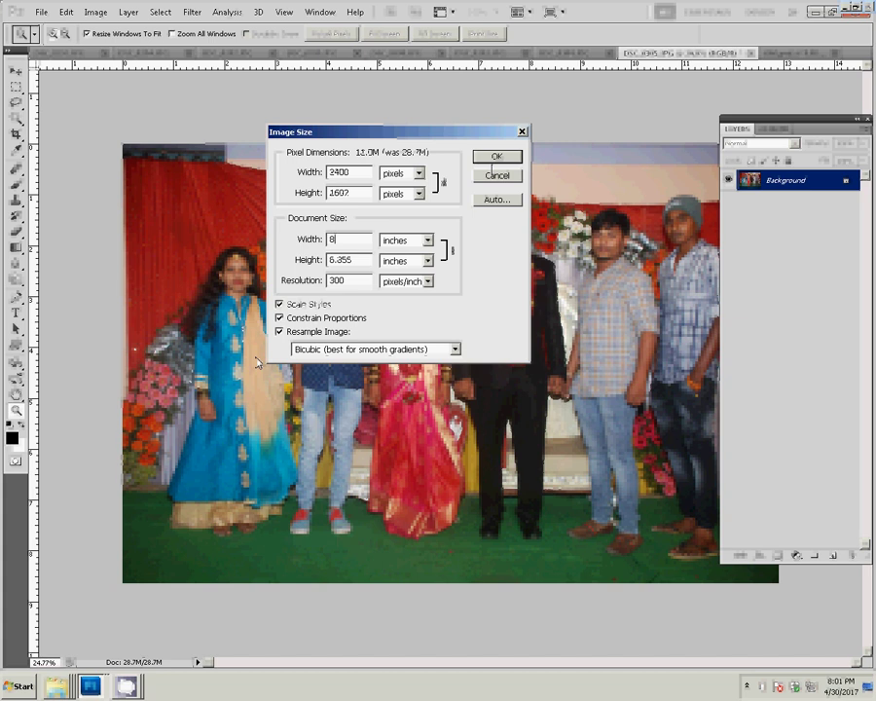
{"action": "left_click", "coordinate": [495, 157]}
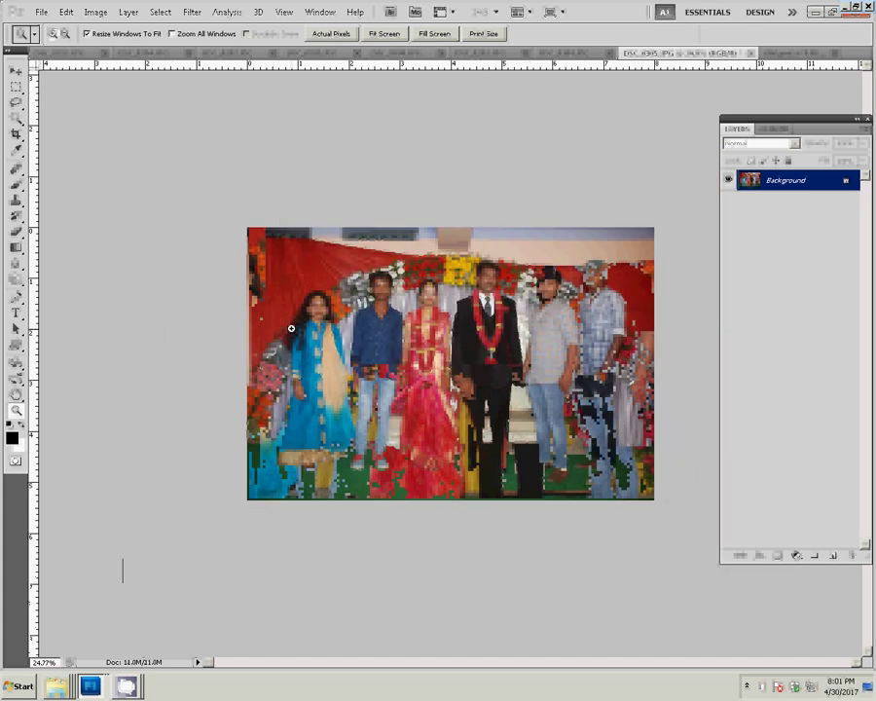
Step: Cut the whole photo to the clipboard and close it without saving
{"action": "key", "text": "ctrl+a"}
{"action": "key", "text": "Delete"}
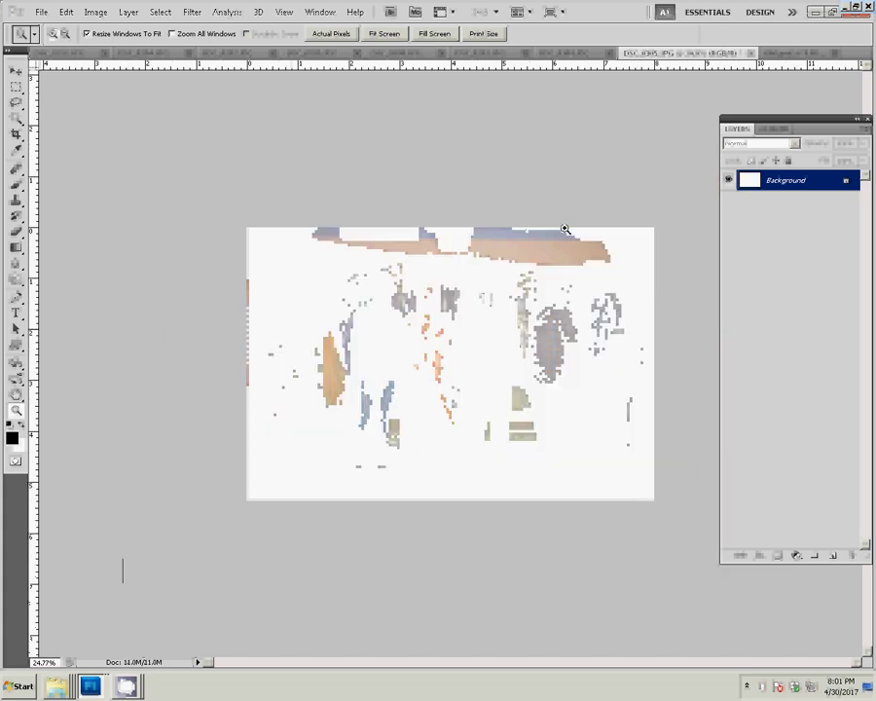
{"action": "left_click", "coordinate": [750, 55]}
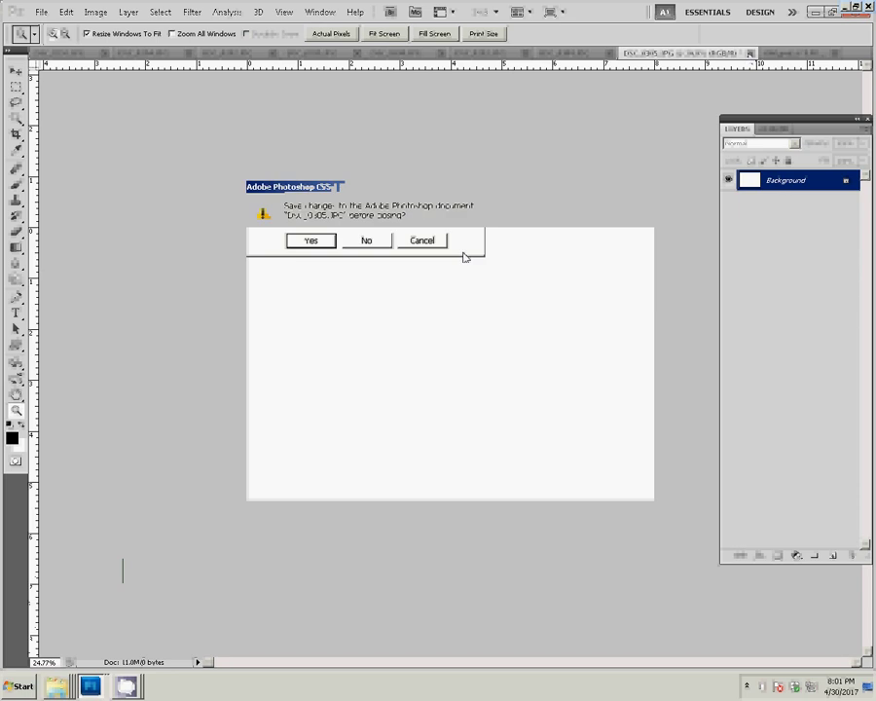
{"action": "left_click", "coordinate": [370, 240]}
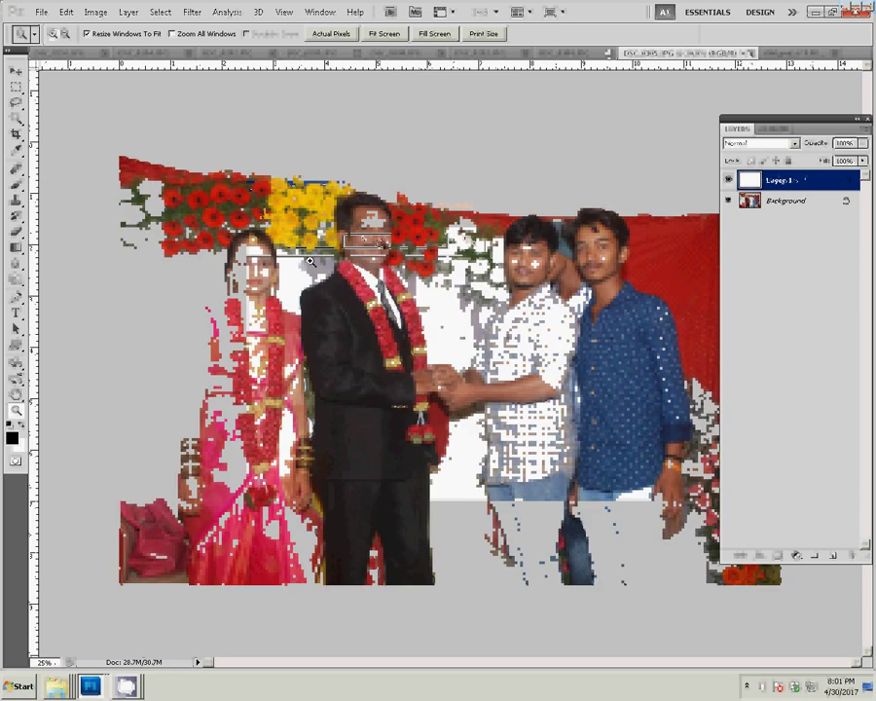
Step: Paste the six-person photo into the album's lower-right brown frame as Layer 11
{"action": "key", "text": "v"}
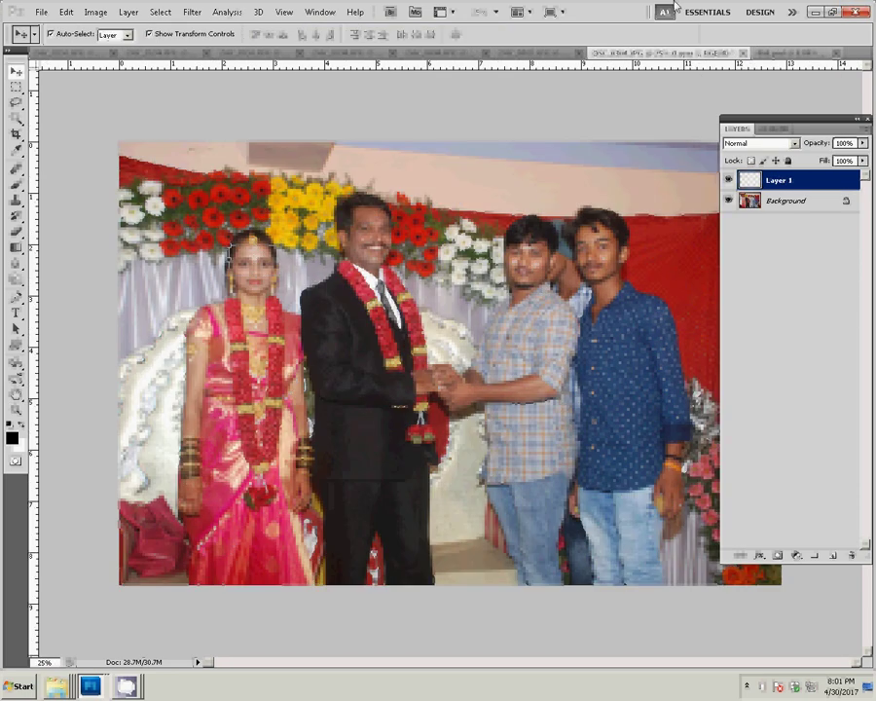
{"action": "key", "text": "ctrl+Tab"}
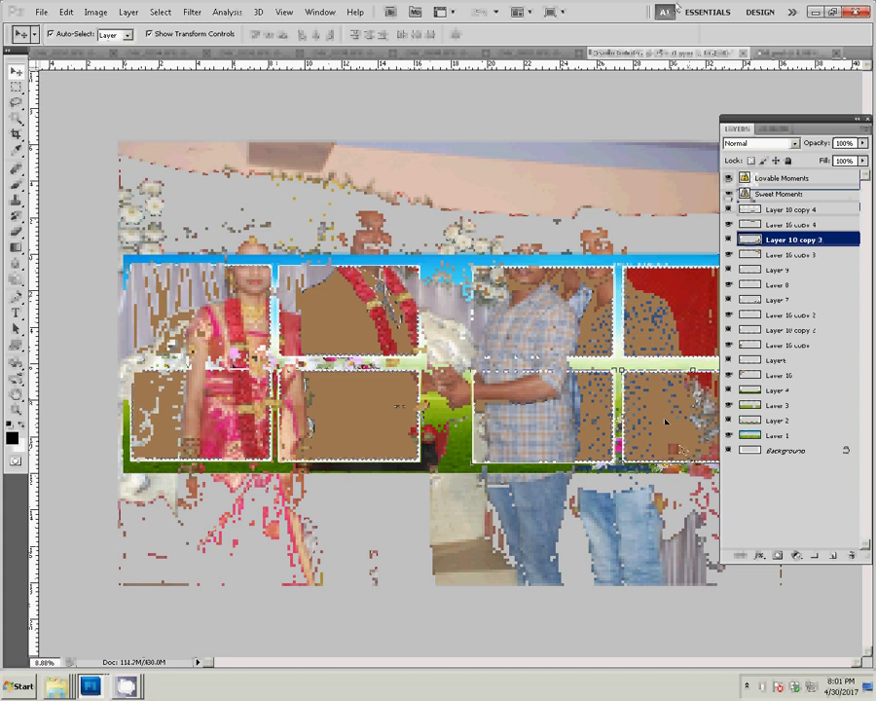
{"action": "key", "text": "w"}
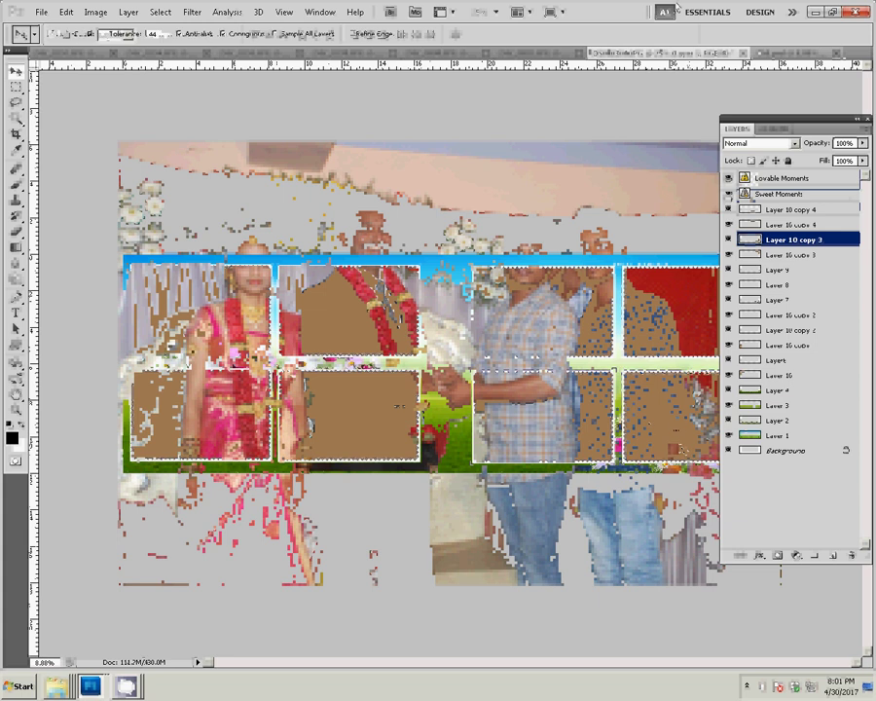
{"action": "left_click", "coordinate": [65, 11]}
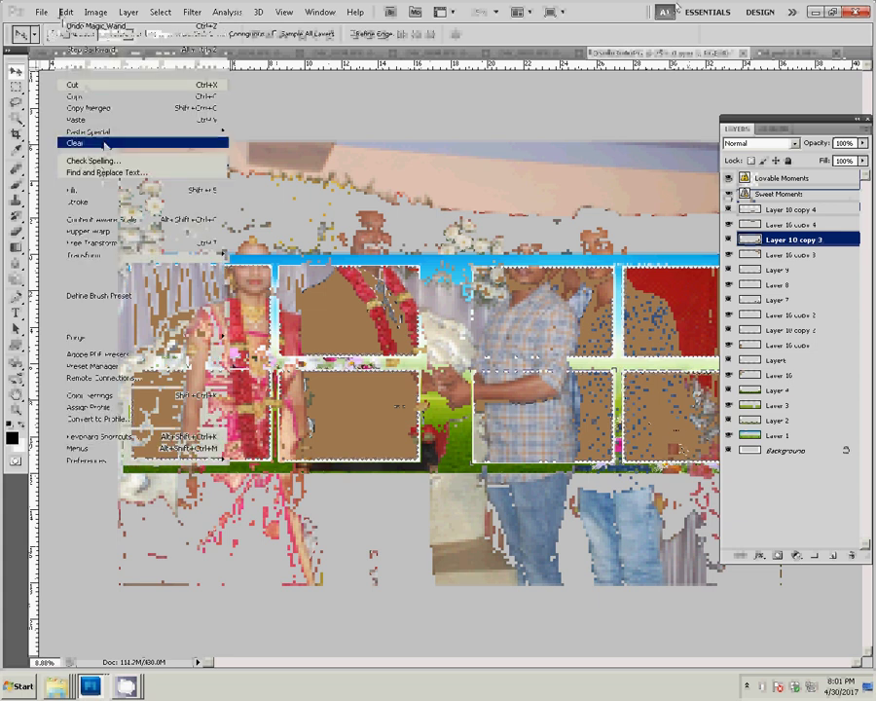
{"action": "mouse_move", "coordinate": [89, 131]}
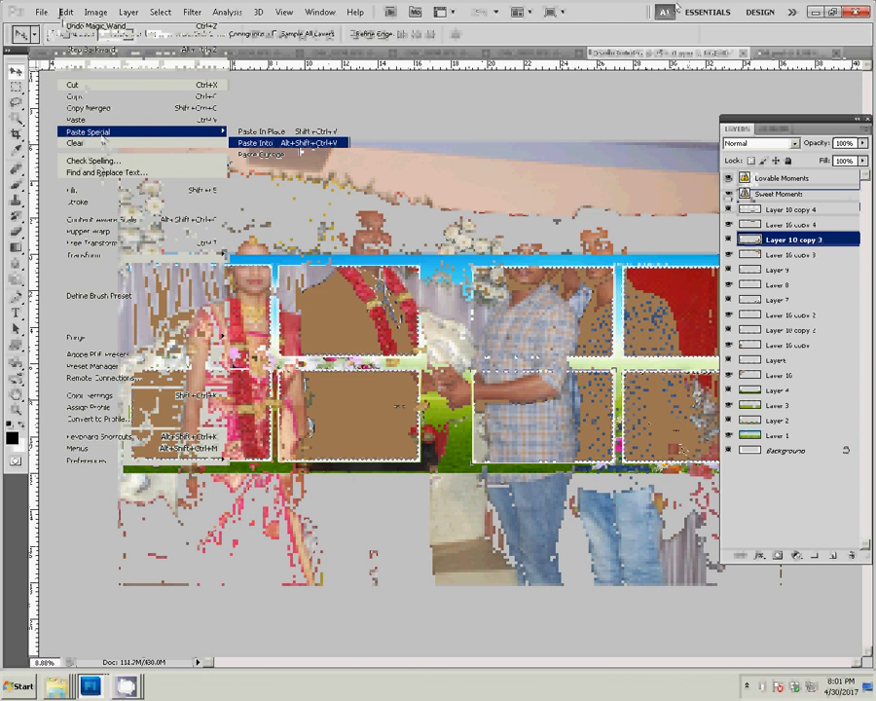
{"action": "left_click", "coordinate": [292, 144]}
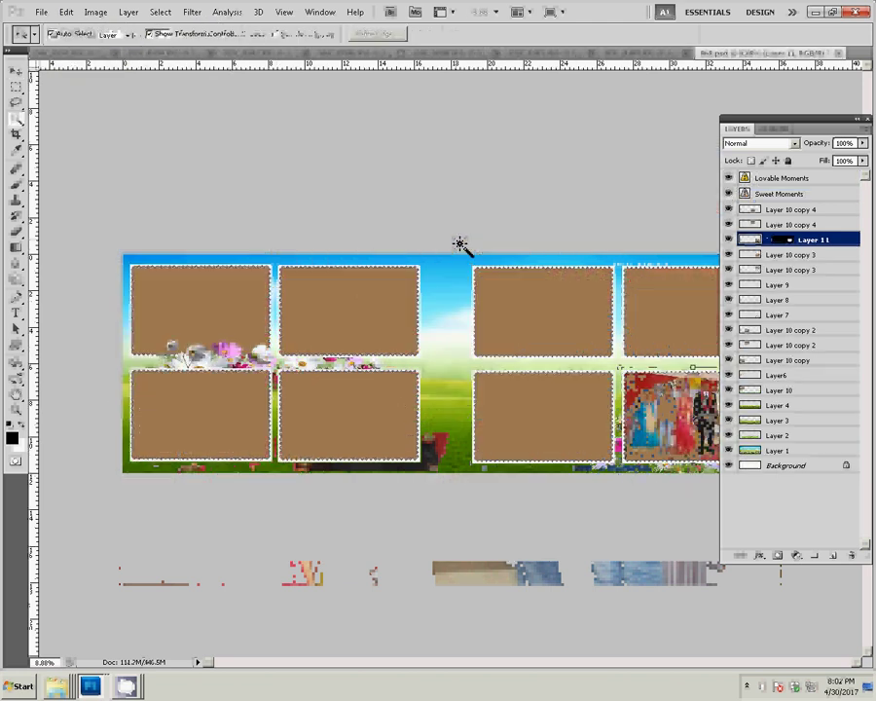
{"action": "left_click", "coordinate": [643, 59]}
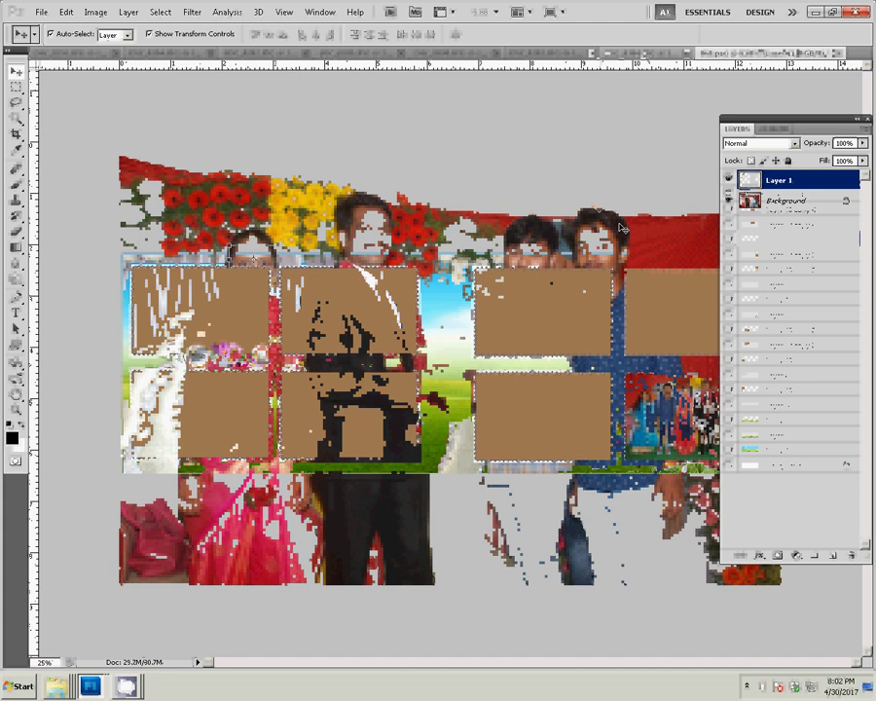
Step: Resize the couple's photo to 8 inches wide, cut it, and close without saving
{"action": "key", "text": "ctrl+alt+i"}
{"action": "key", "text": "Tab"}
{"action": "key", "text": "Tab"}
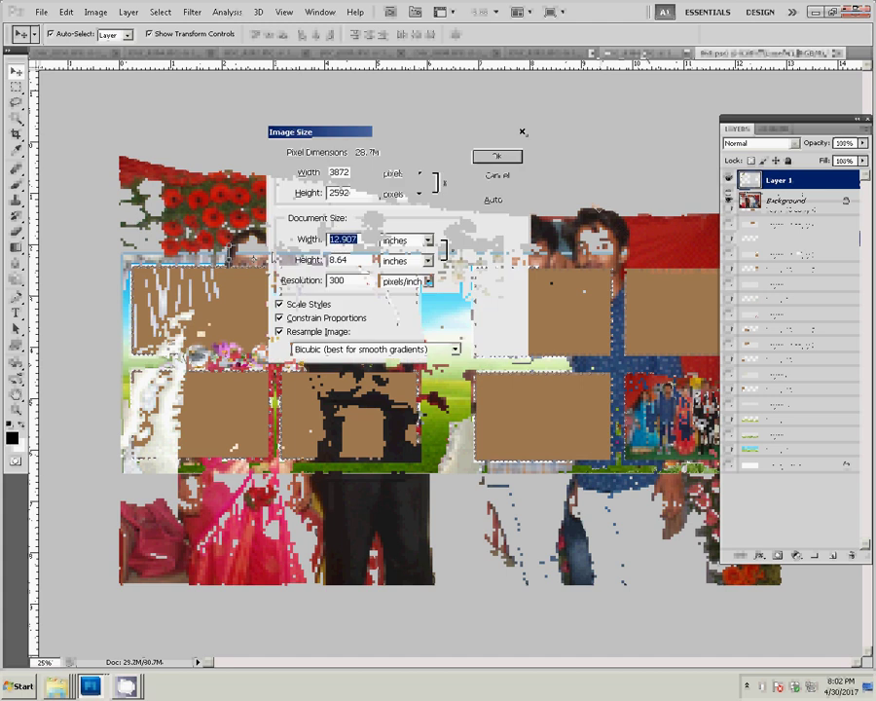
{"action": "type", "text": "8"}
{"action": "key", "text": "Return"}
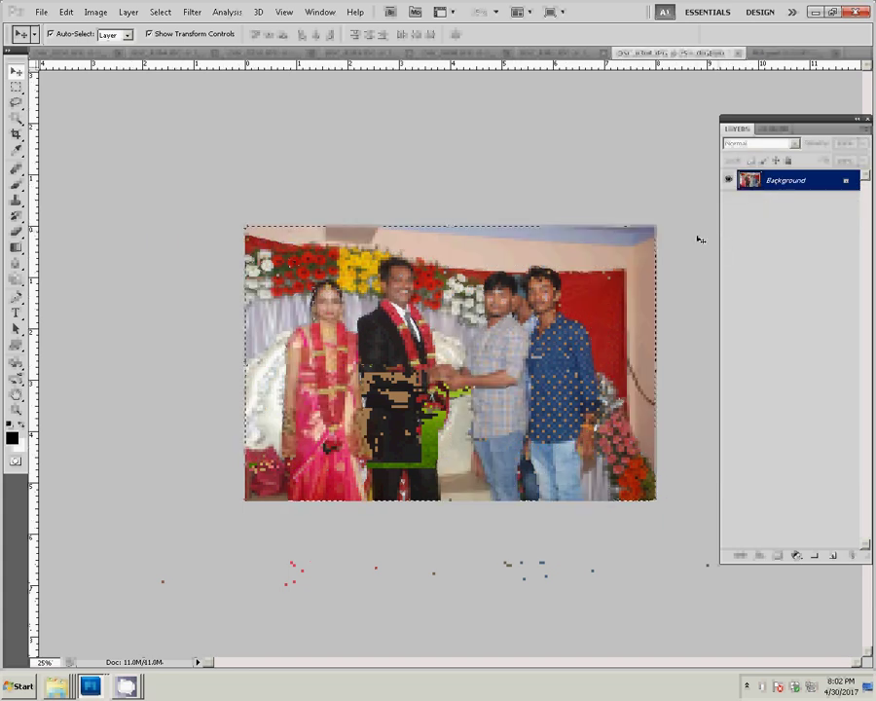
{"action": "key", "text": "ctrl+w"}
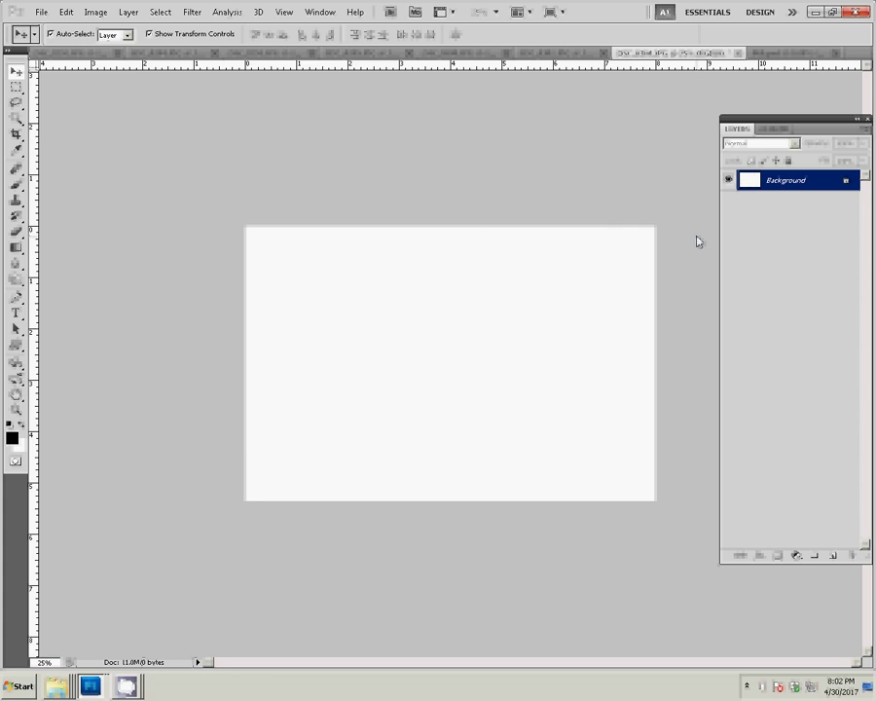
{"action": "left_click", "coordinate": [382, 243]}
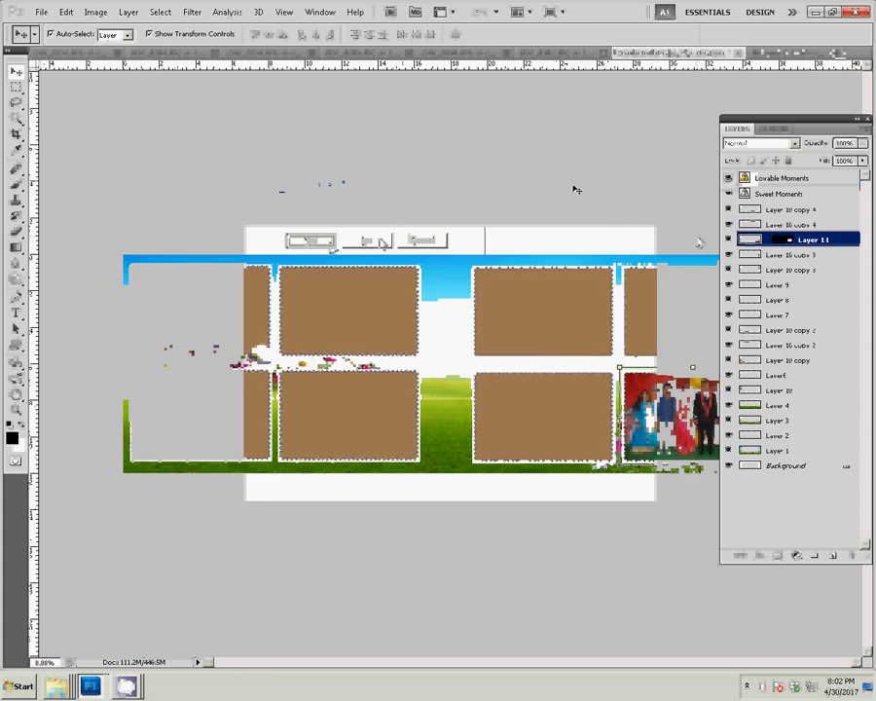
Step: Paste the couple's photo into the upper-right frame above Layer 10 copy 3 as Layer 12
{"action": "left_click", "coordinate": [671, 331]}
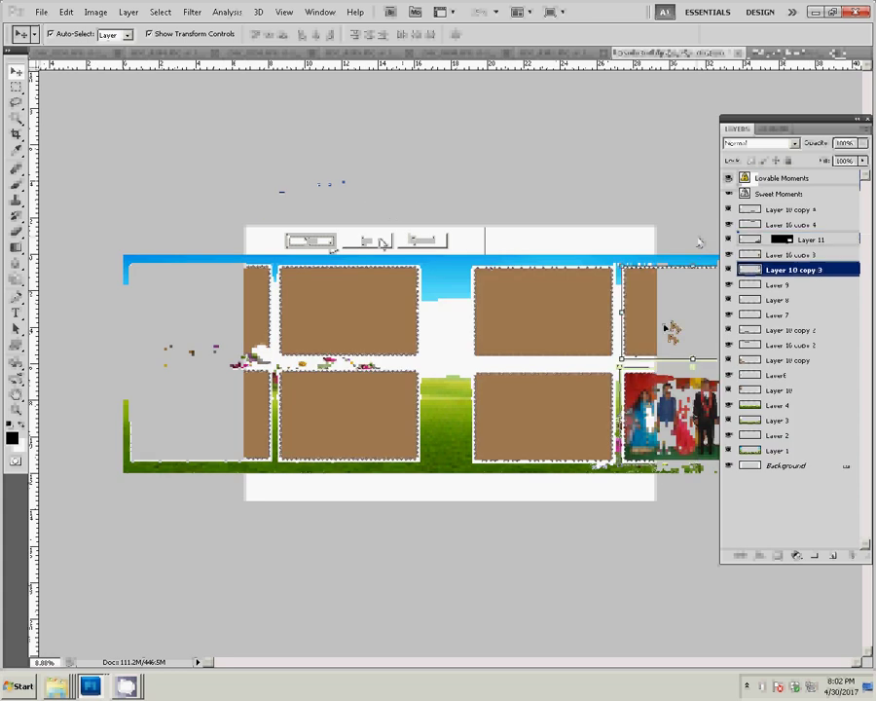
{"action": "key", "text": "w"}
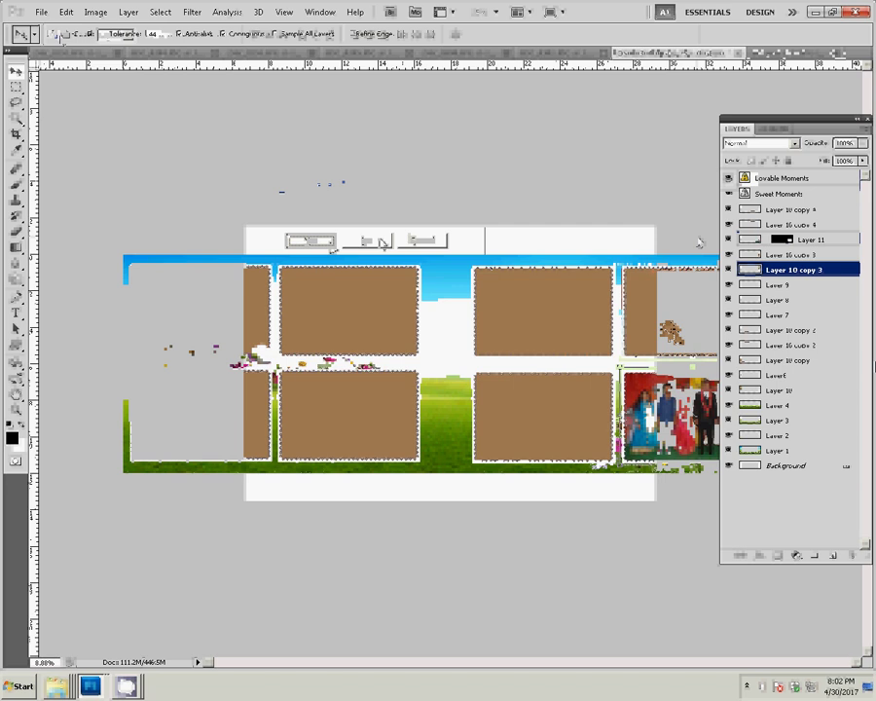
{"action": "left_click", "coordinate": [67, 11]}
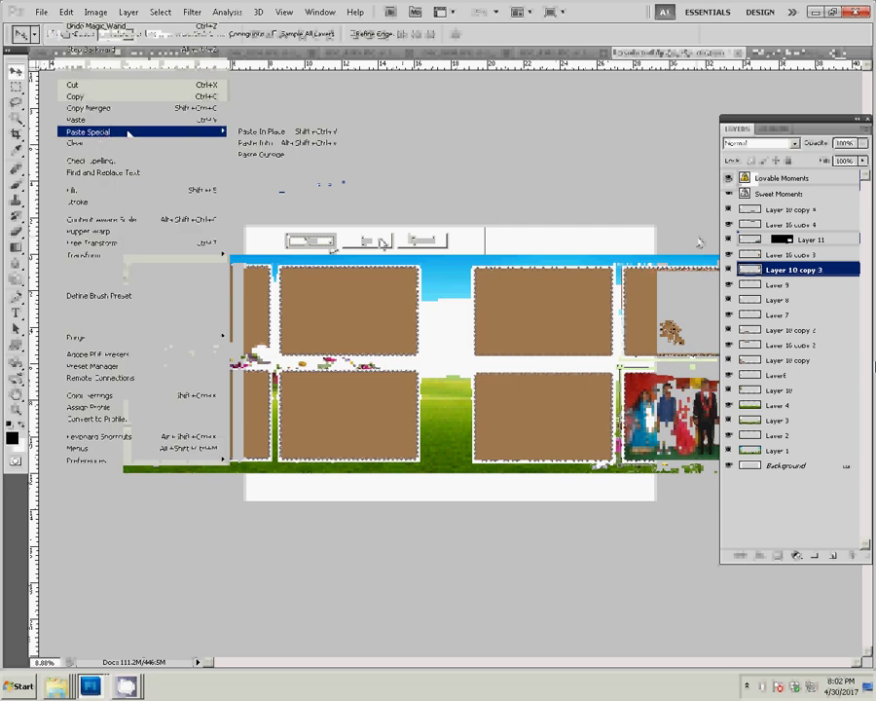
{"action": "left_click", "coordinate": [285, 144]}
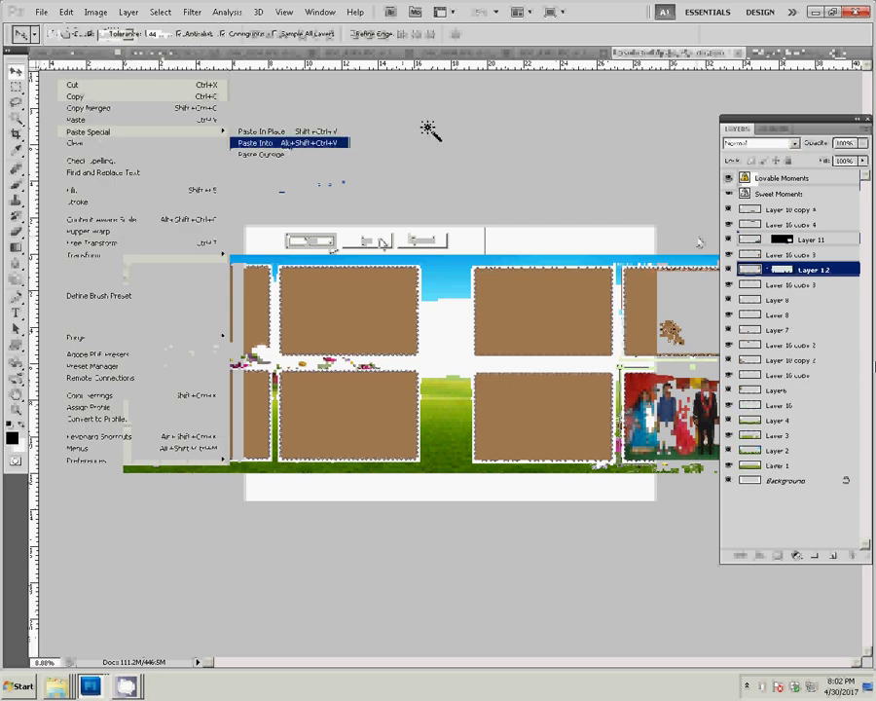
{"action": "key", "text": "v"}
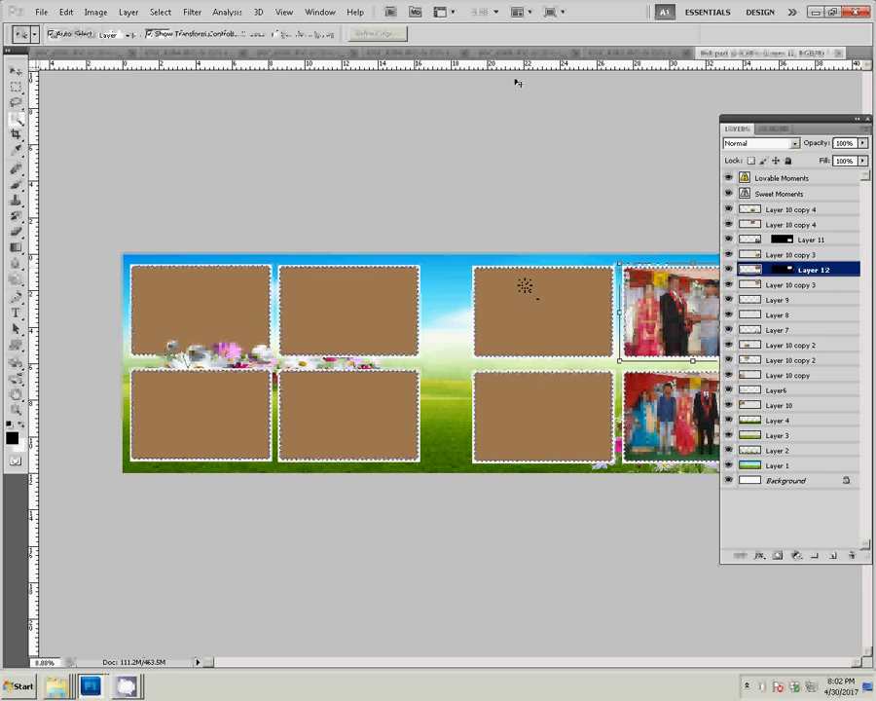
{"action": "left_click", "coordinate": [636, 54]}
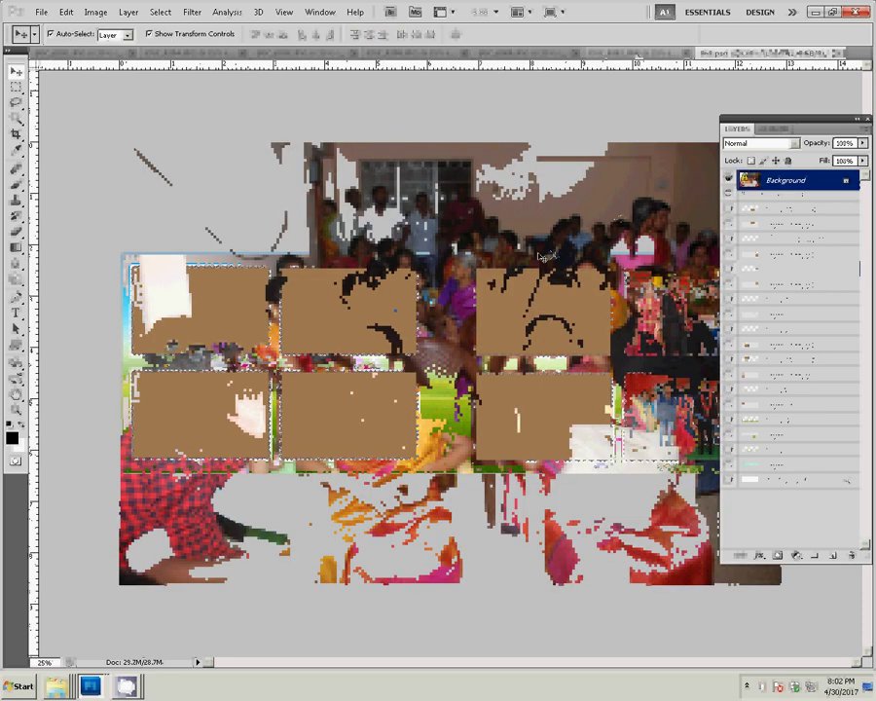
Step: Resize the crowd photo to 8 inches wide, cut it, and close without saving
{"action": "key", "text": "ctrl+alt+i"}
{"action": "key", "text": "Tab"}
{"action": "key", "text": "Tab"}
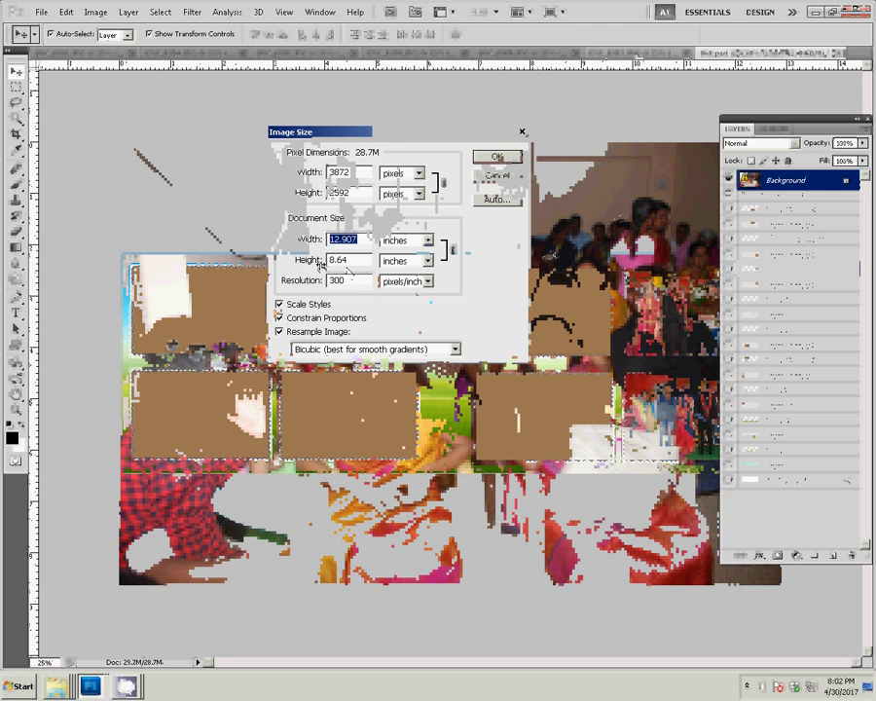
{"action": "type", "text": "8"}
{"action": "key", "text": "Return"}
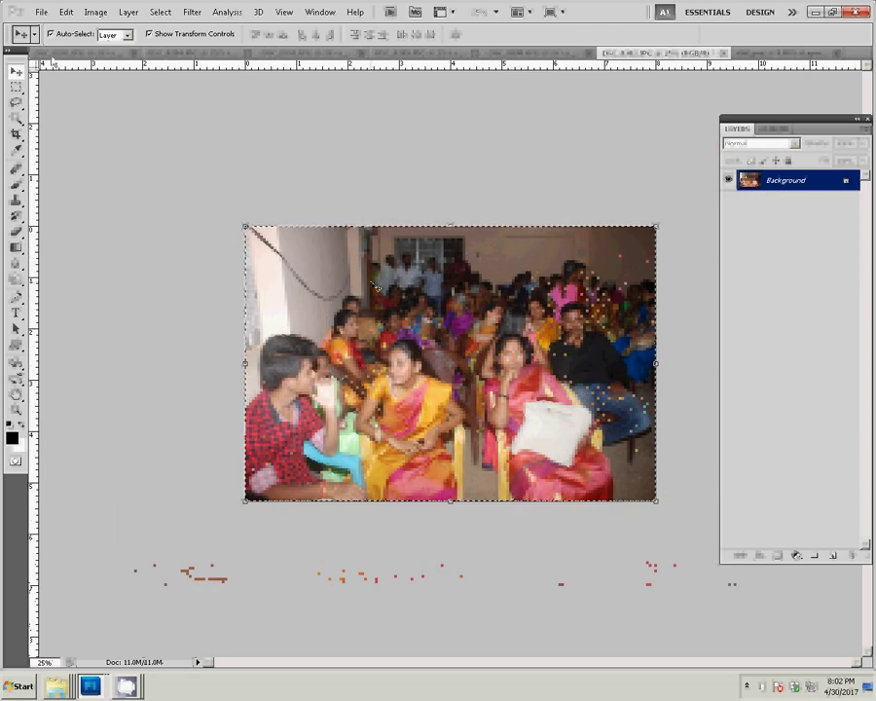
{"action": "left_click", "coordinate": [65, 11]}
{"action": "mouse_move", "coordinate": [87, 132]}
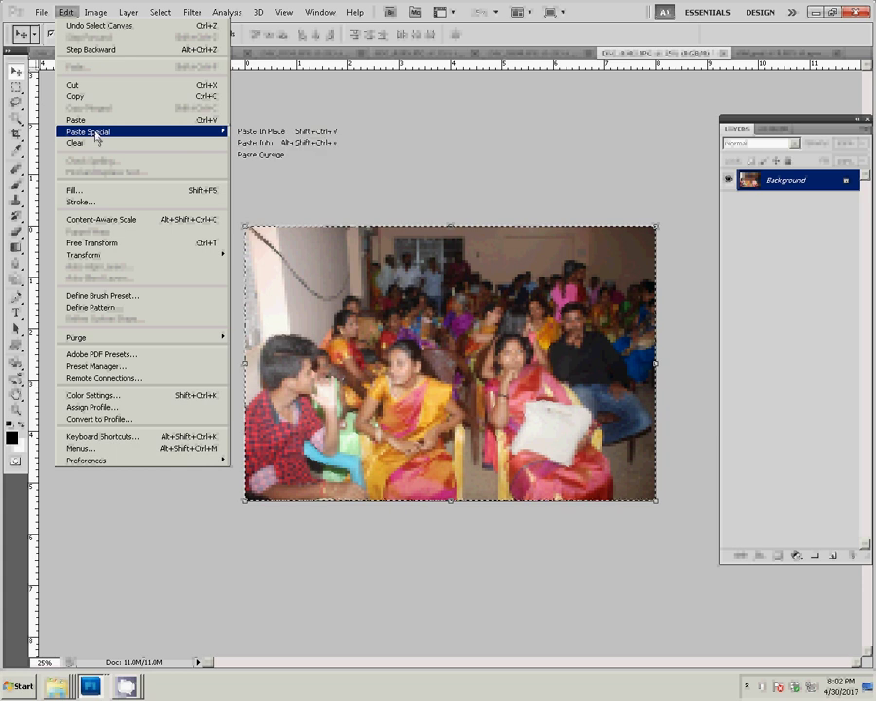
{"action": "left_click", "coordinate": [208, 86]}
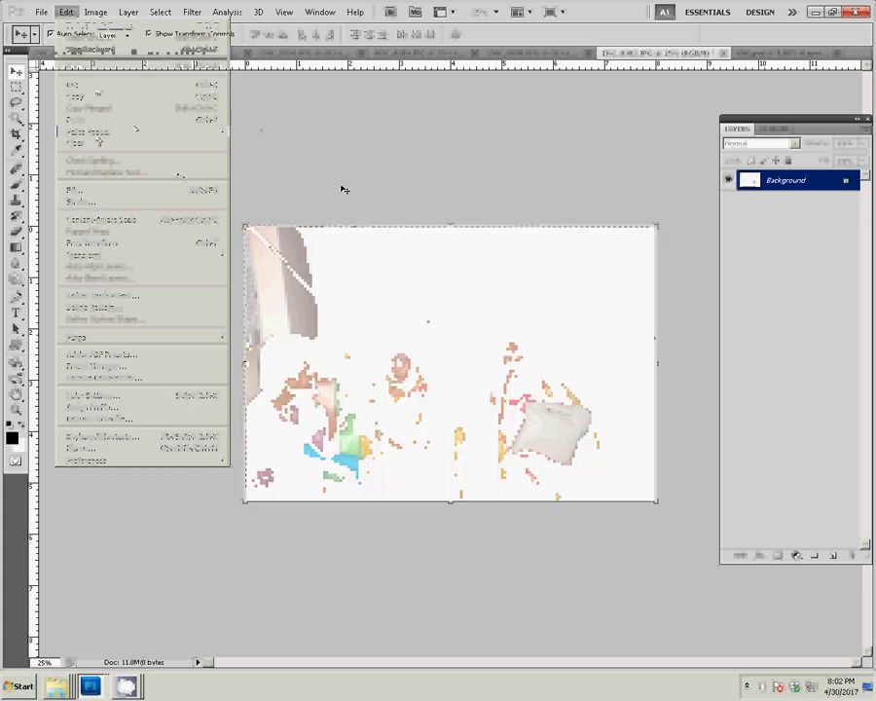
{"action": "left_click", "coordinate": [722, 54]}
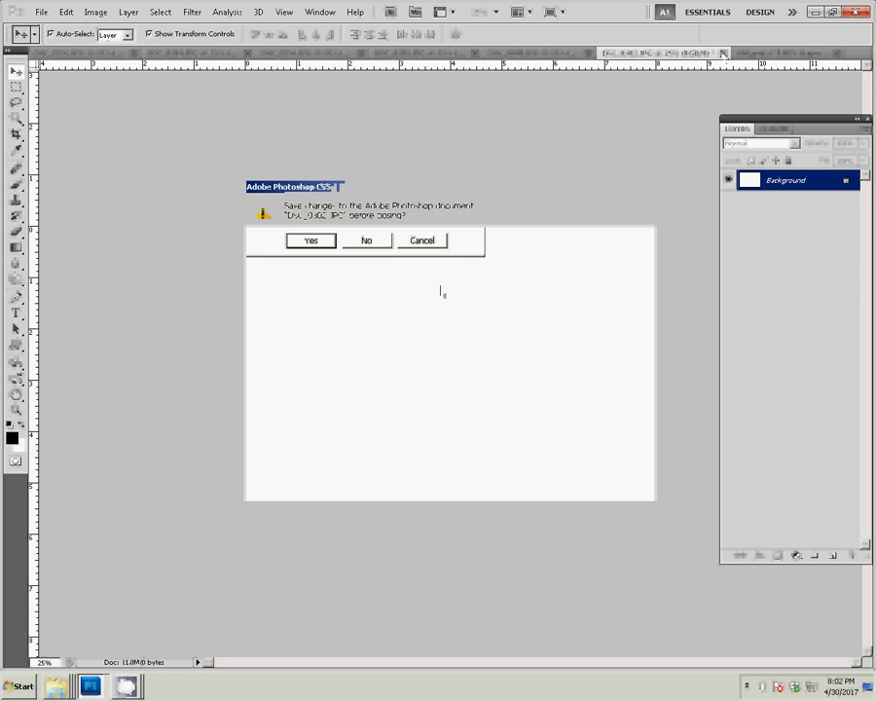
{"action": "left_click", "coordinate": [367, 244]}
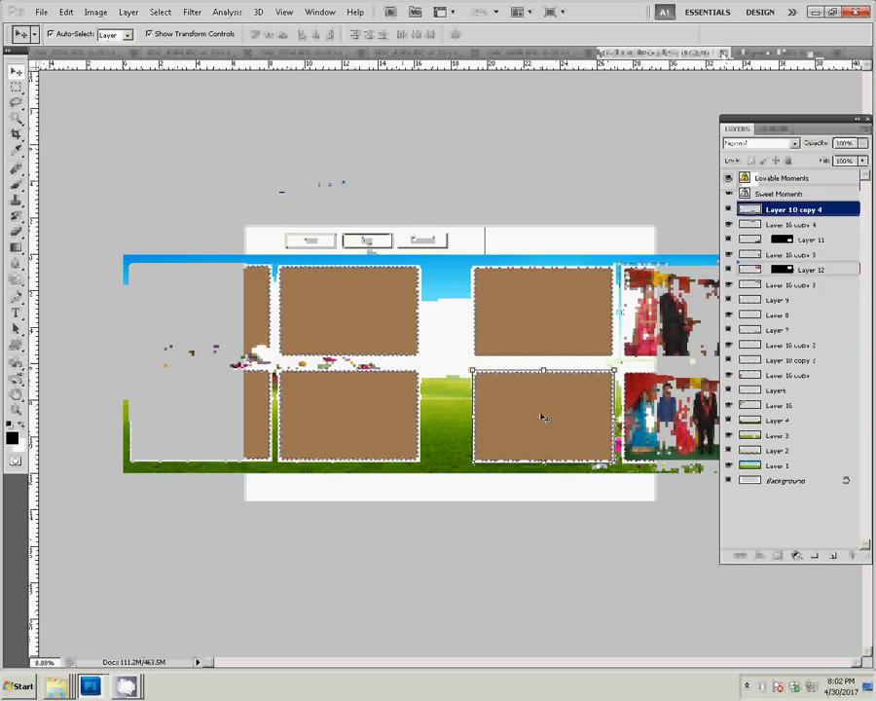
Step: Paste the crowd photo into the lower brown frame on the right page as Layer 13
{"action": "key", "text": "w"}
{"action": "left_click", "coordinate": [546, 421]}
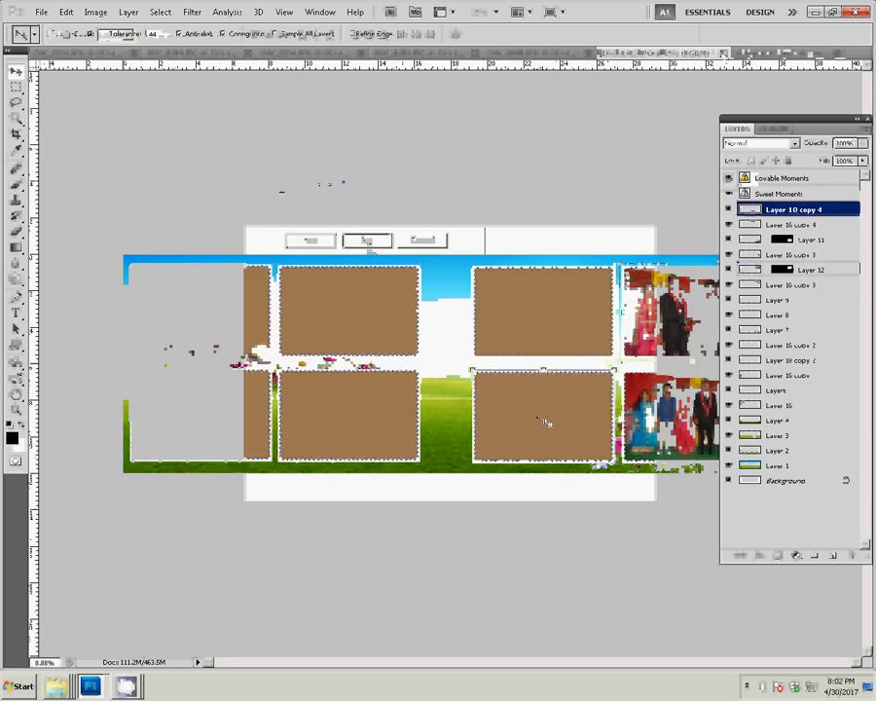
{"action": "left_click", "coordinate": [63, 13]}
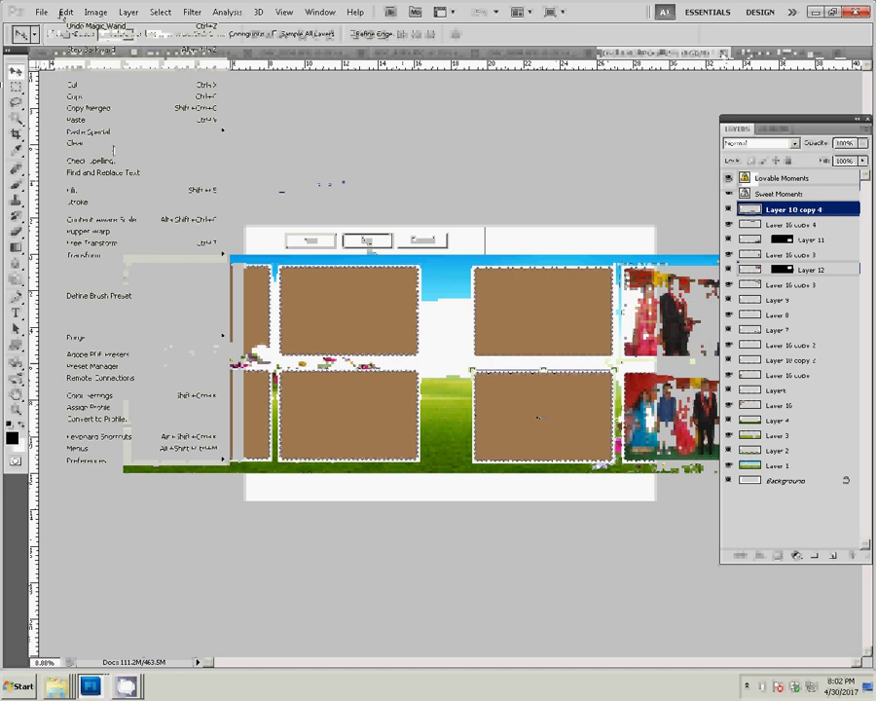
{"action": "mouse_move", "coordinate": [92, 131]}
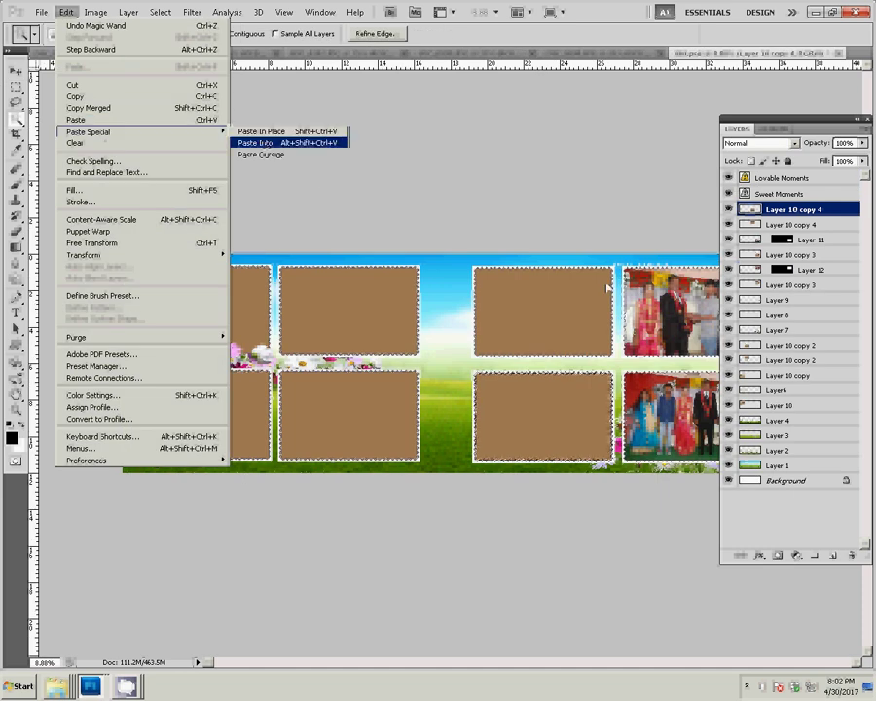
{"action": "key", "text": "Return"}
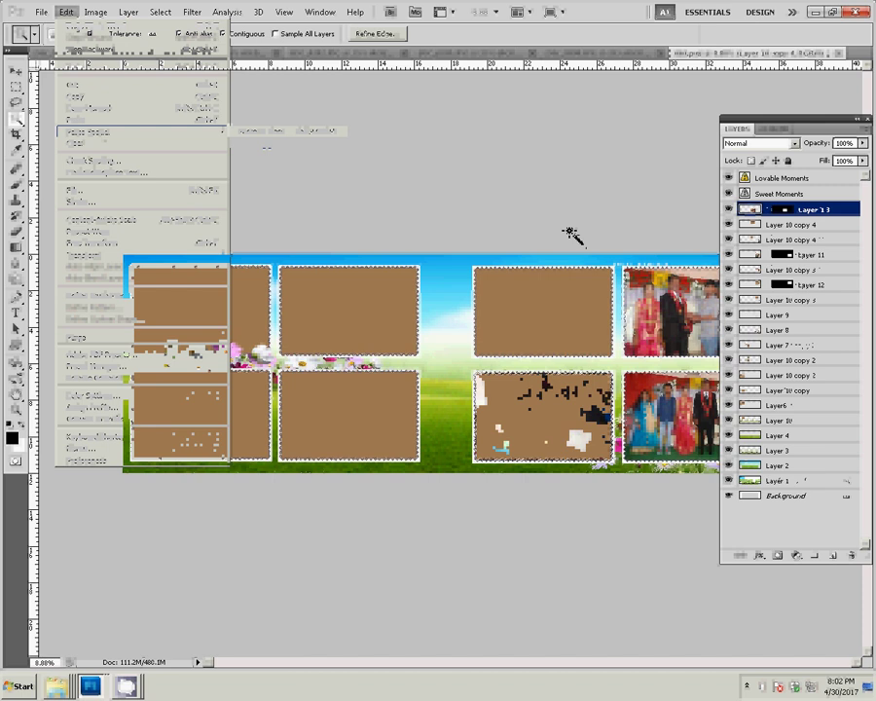
{"action": "key", "text": "v"}
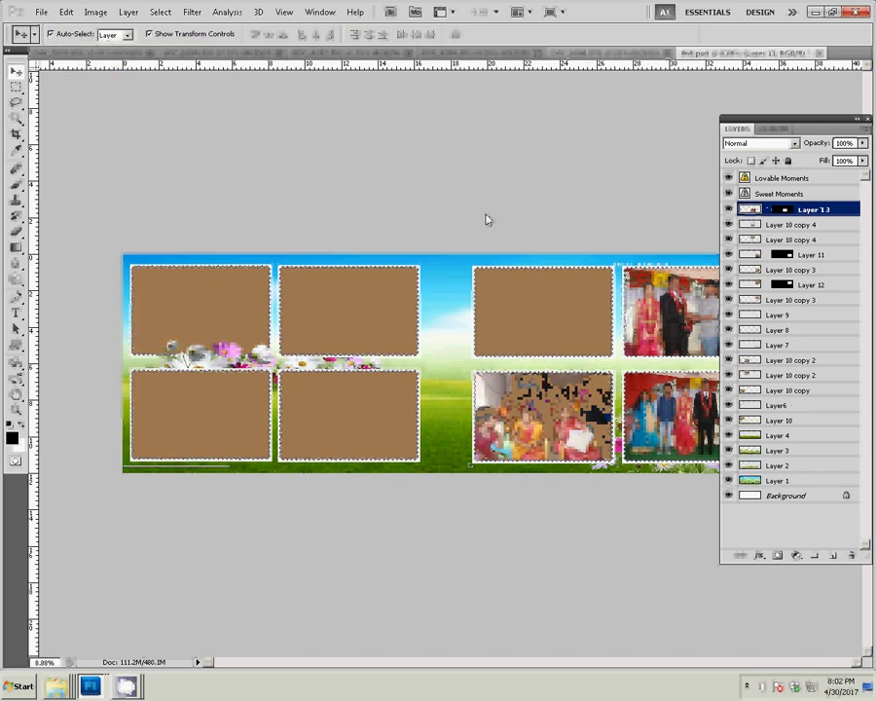
{"action": "key", "text": "ctrl+Tab"}
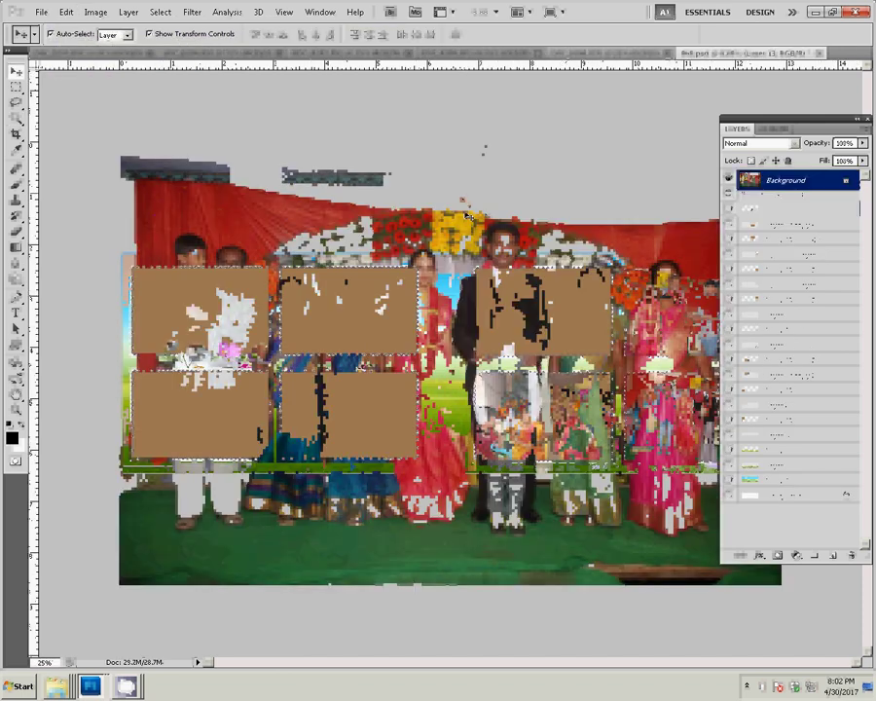
Step: Resize the stage photo to 8 inches wide, cut it, and close without saving
{"action": "key", "text": "ctrl+alt+i"}
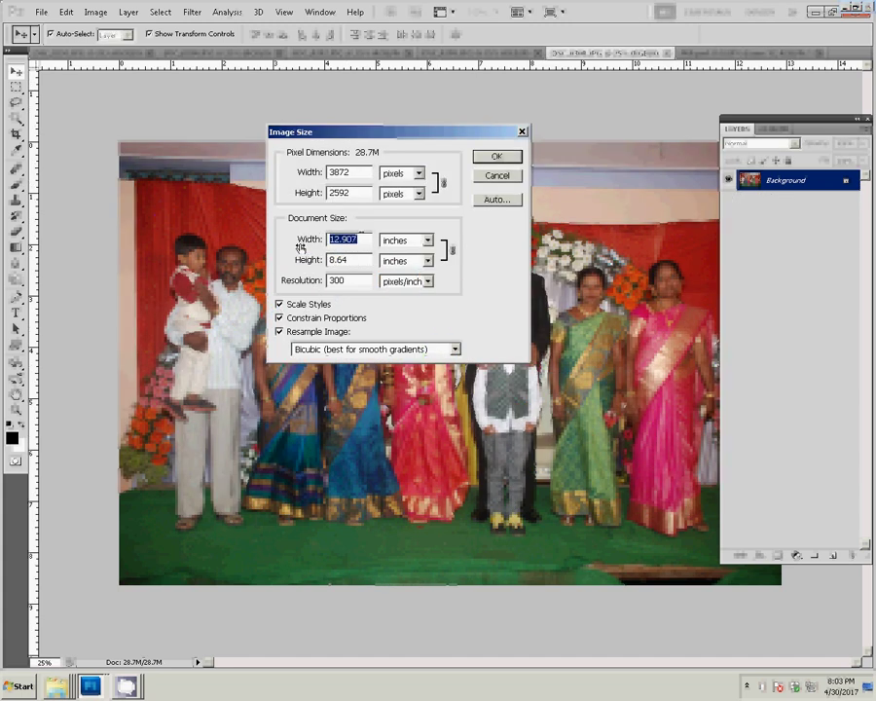
{"action": "type", "text": "8"}
{"action": "left_click", "coordinate": [495, 158]}
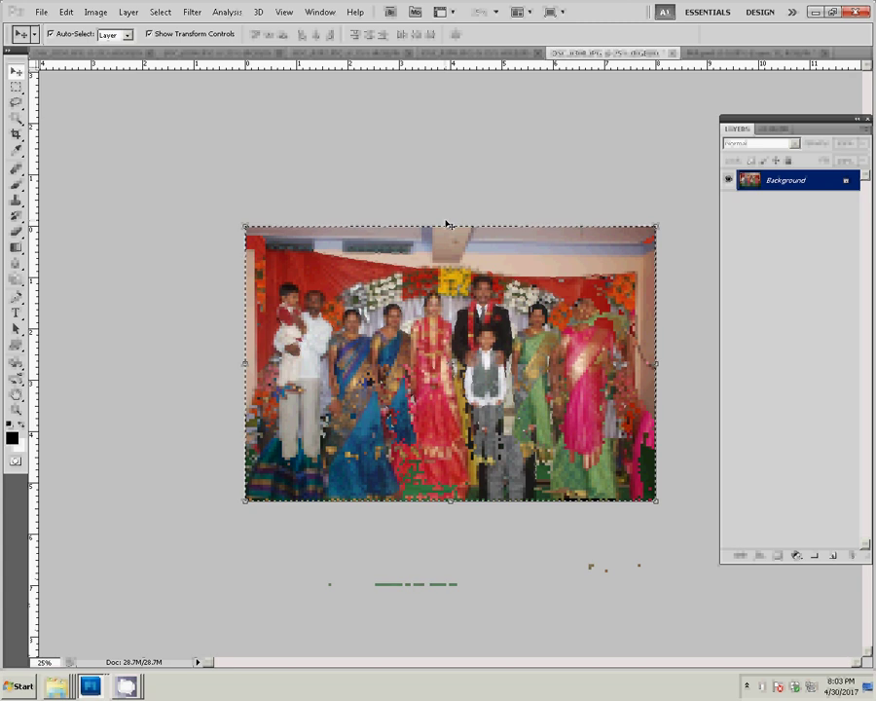
{"action": "key", "text": "BackSpace"}
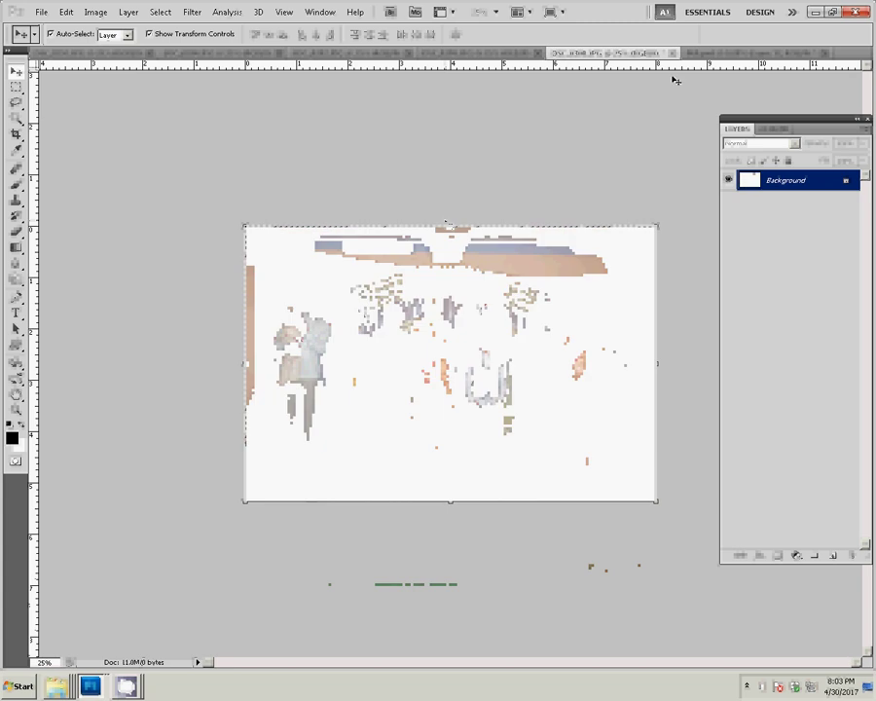
{"action": "key", "text": "ctrl+d"}
{"action": "left_click", "coordinate": [672, 52]}
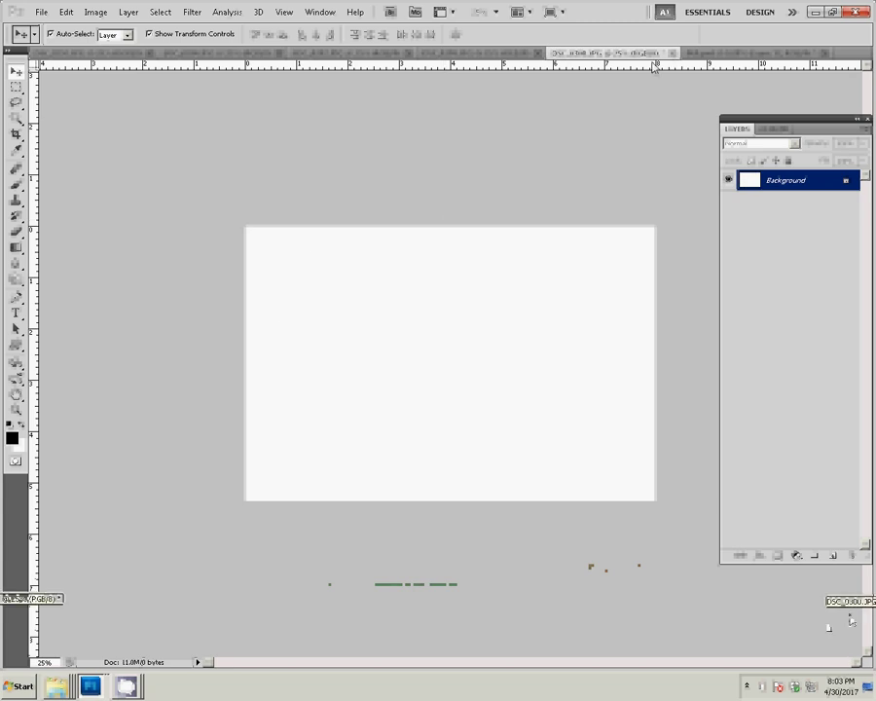
{"action": "left_click", "coordinate": [383, 241]}
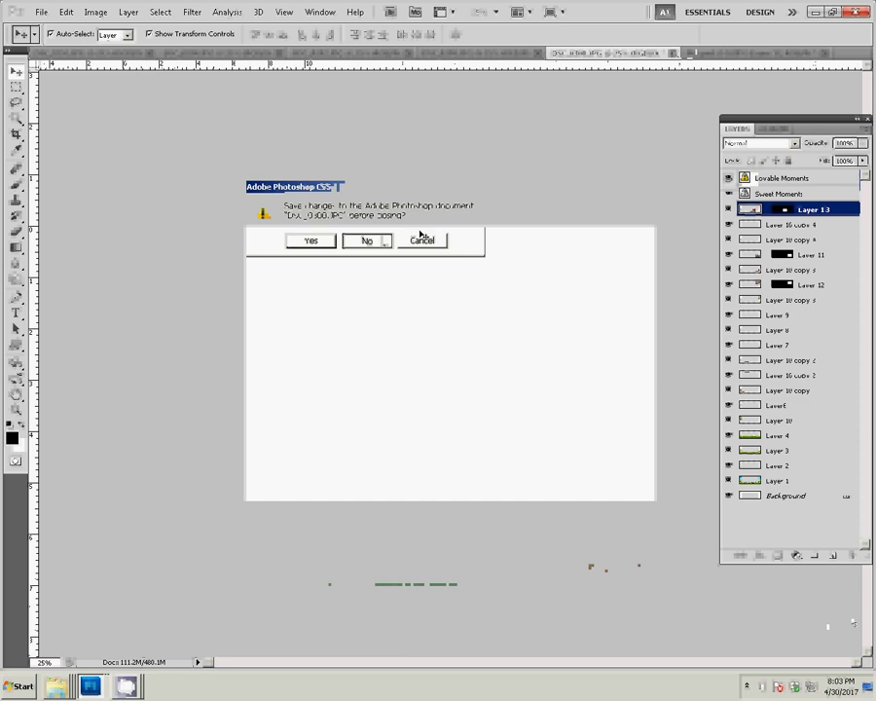
Step: Paste the stage photo into the upper brown frame on the right page as Layer 14
{"action": "key", "text": "w"}
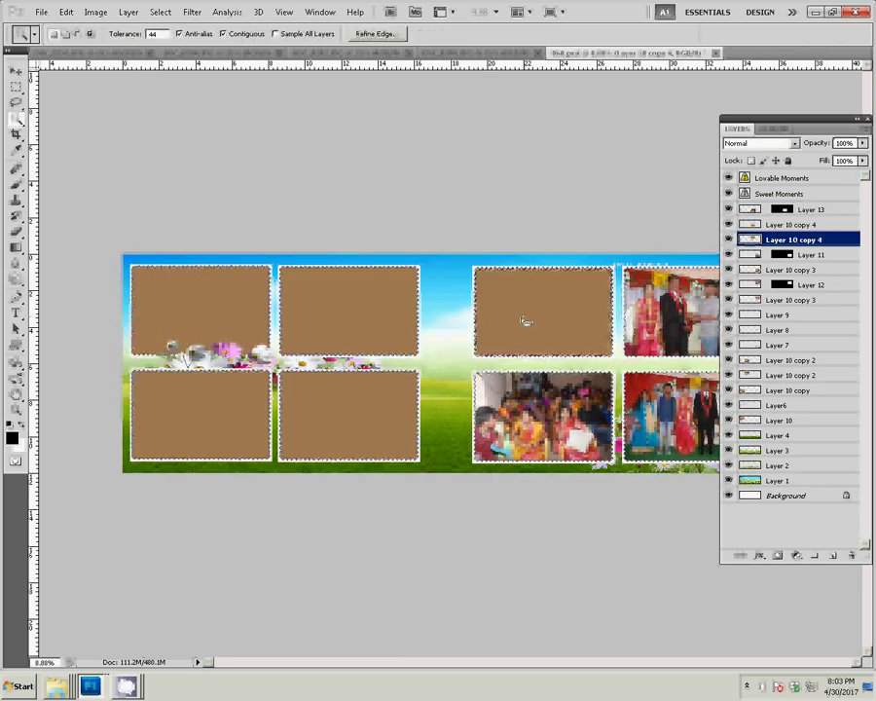
{"action": "left_click", "coordinate": [66, 12]}
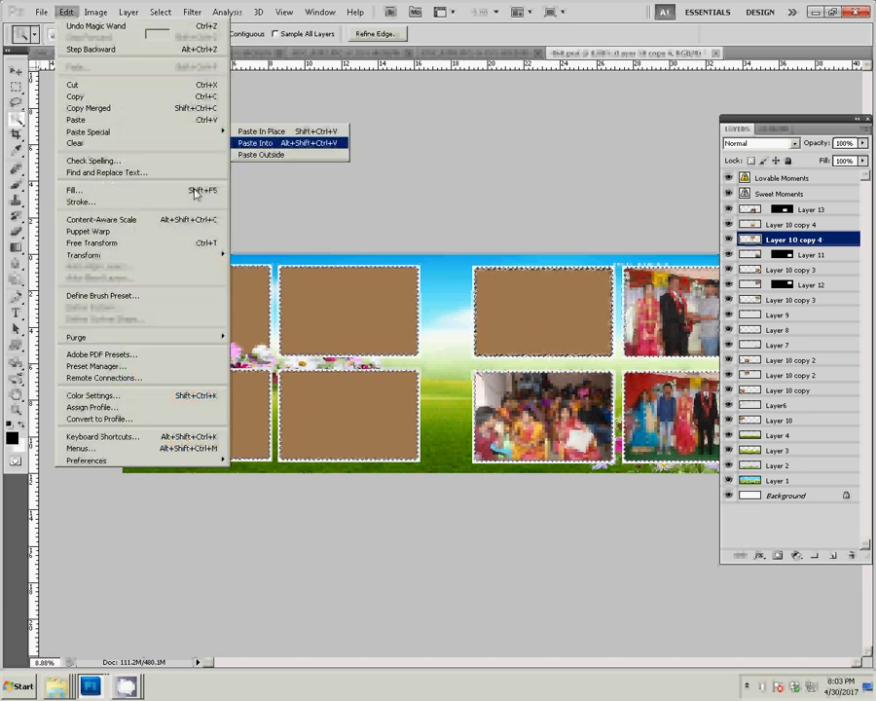
{"action": "left_click", "coordinate": [255, 142]}
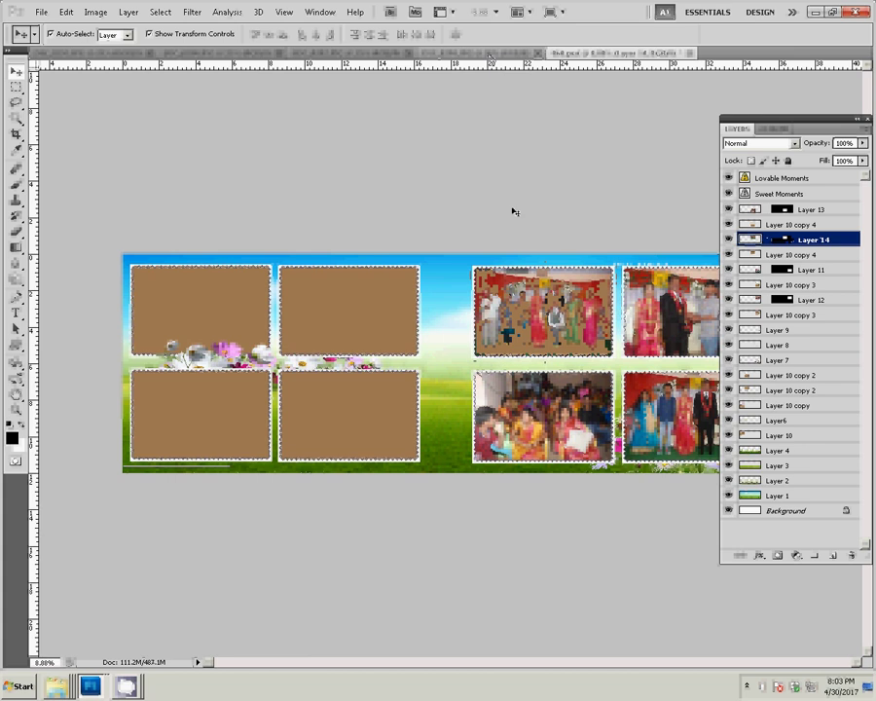
{"action": "key", "text": "ctrl+Tab"}
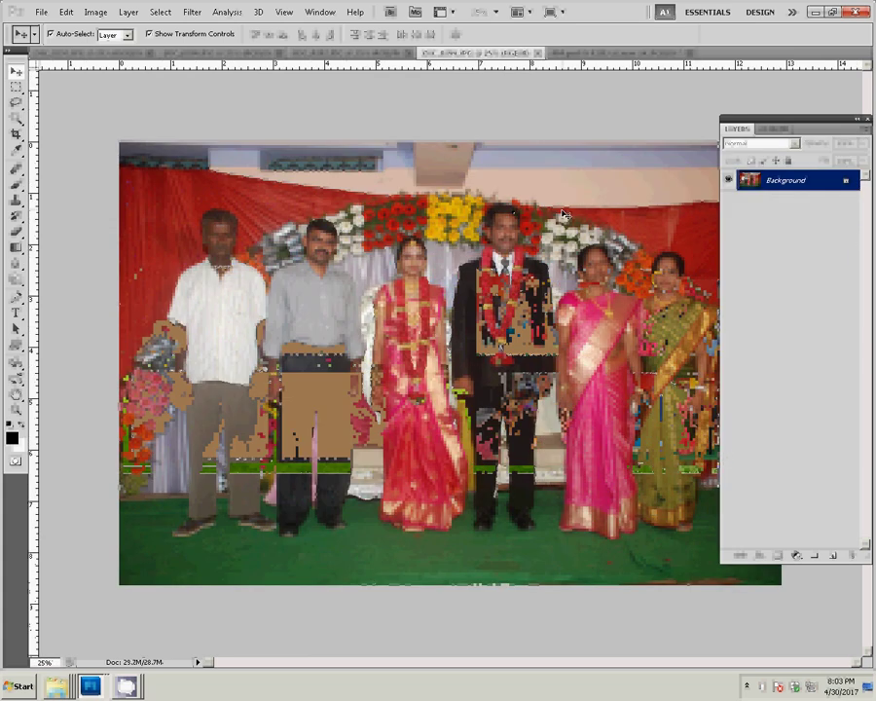
Step: Resize the stage photo to 8 inches wide, cut it to the clipboard, and close it
{"action": "key", "text": "ctrl+alt+i"}
{"action": "key", "text": "Tab"}
{"action": "key", "text": "Tab"}
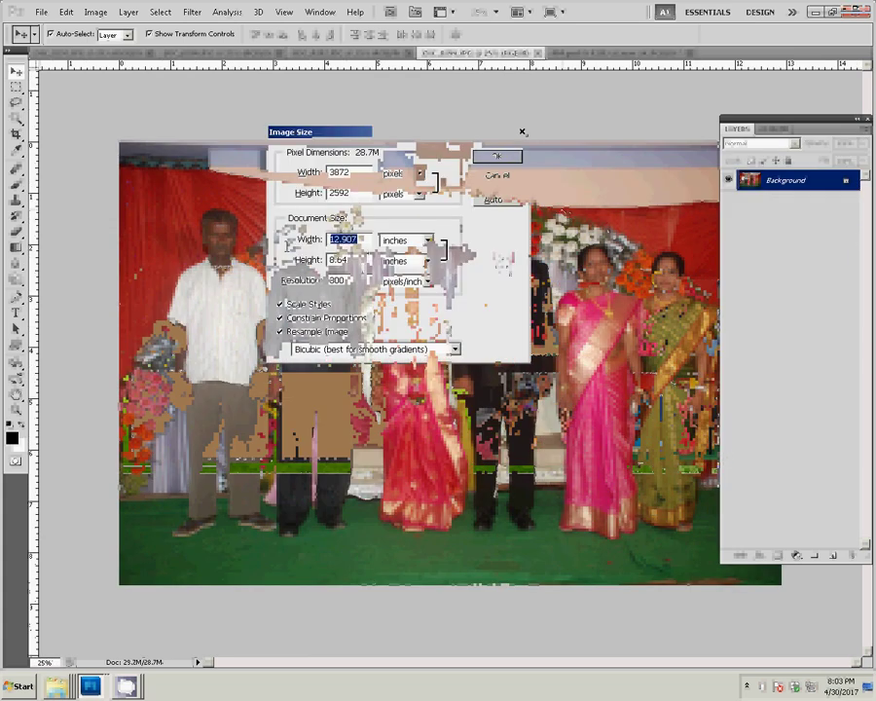
{"action": "type", "text": "8"}
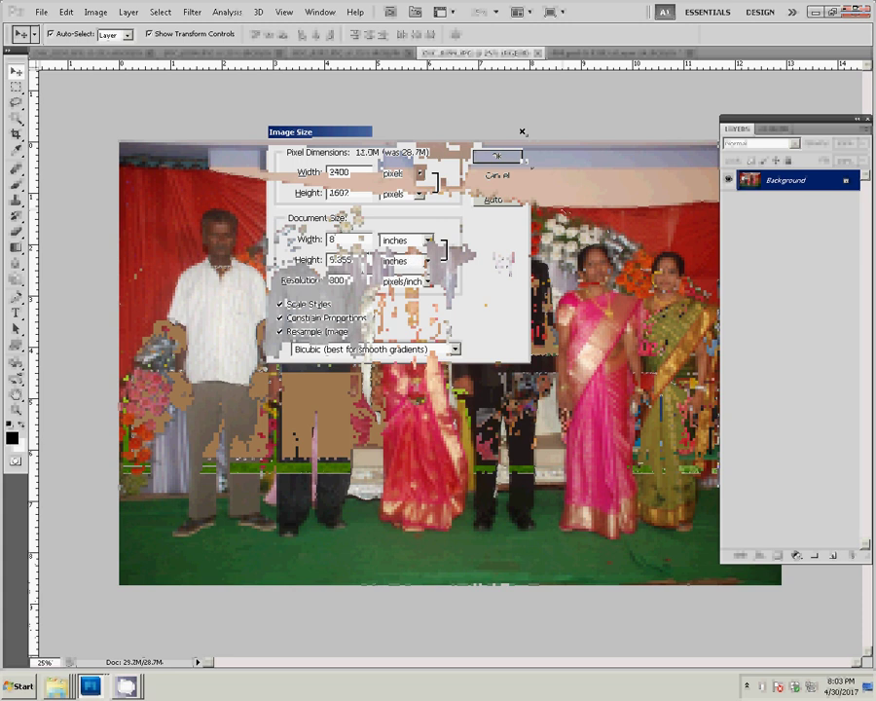
{"action": "key", "text": "Return"}
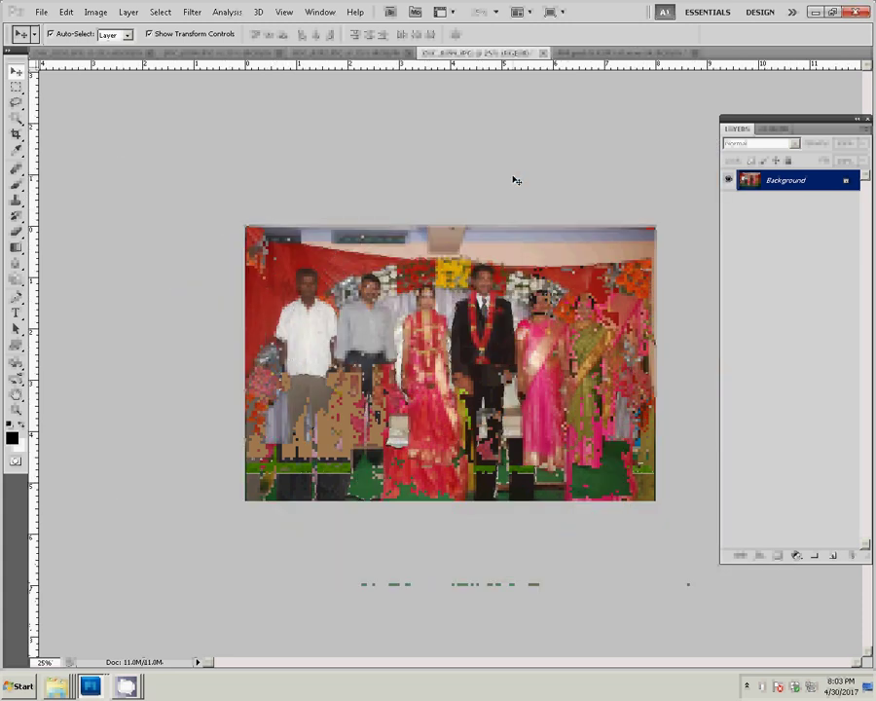
{"action": "key", "text": "Delete"}
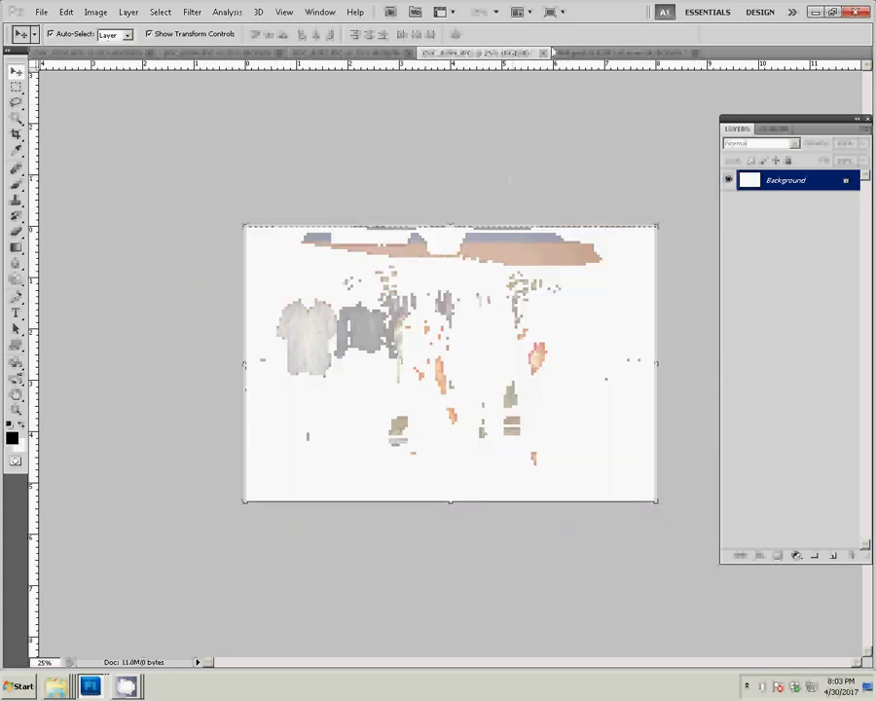
{"action": "left_click", "coordinate": [542, 53]}
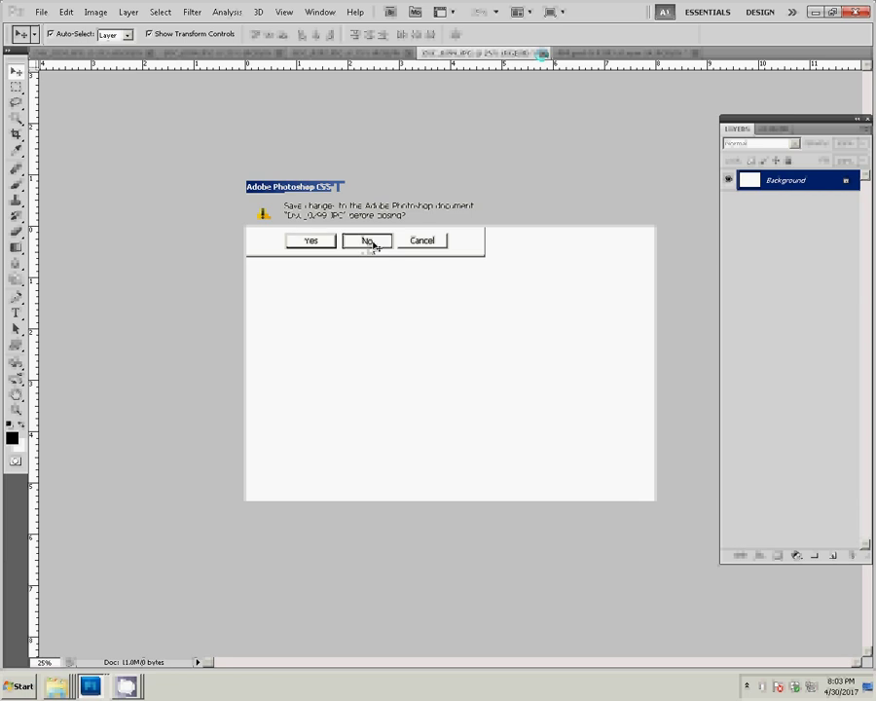
Step: Discard the photo's changes and Paste Into the lower middle brown frame with the Magic Wand
{"action": "left_click", "coordinate": [371, 242]}
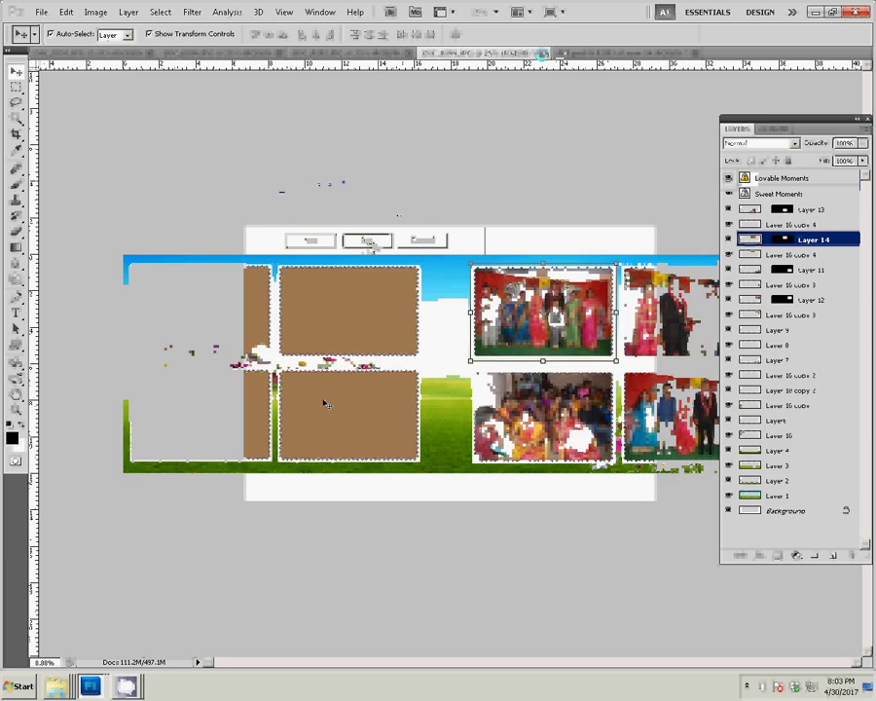
{"action": "left_click", "coordinate": [16, 119]}
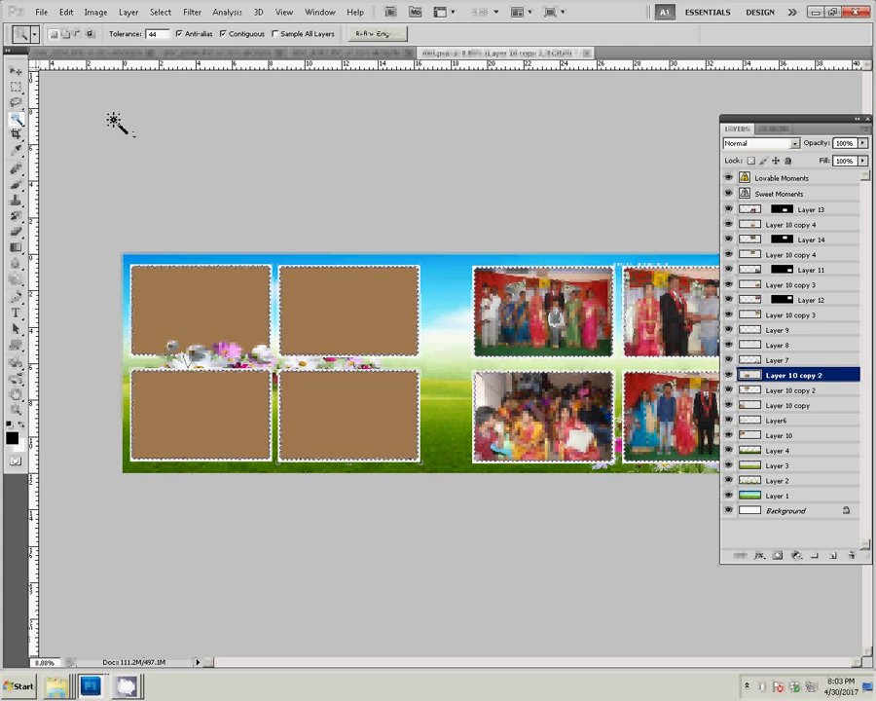
{"action": "left_click", "coordinate": [66, 12]}
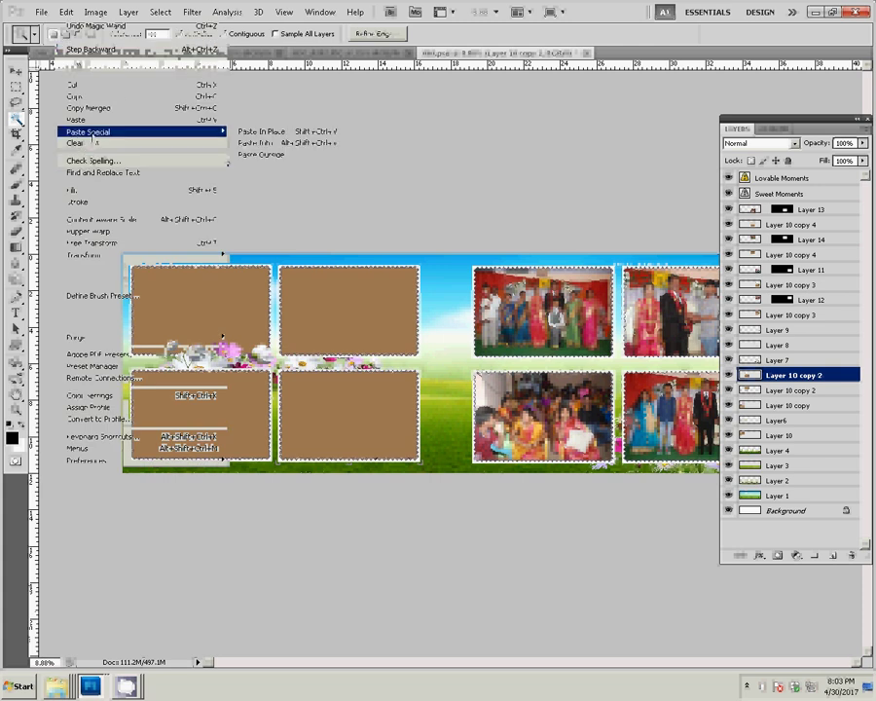
{"action": "mouse_move", "coordinate": [89, 132]}
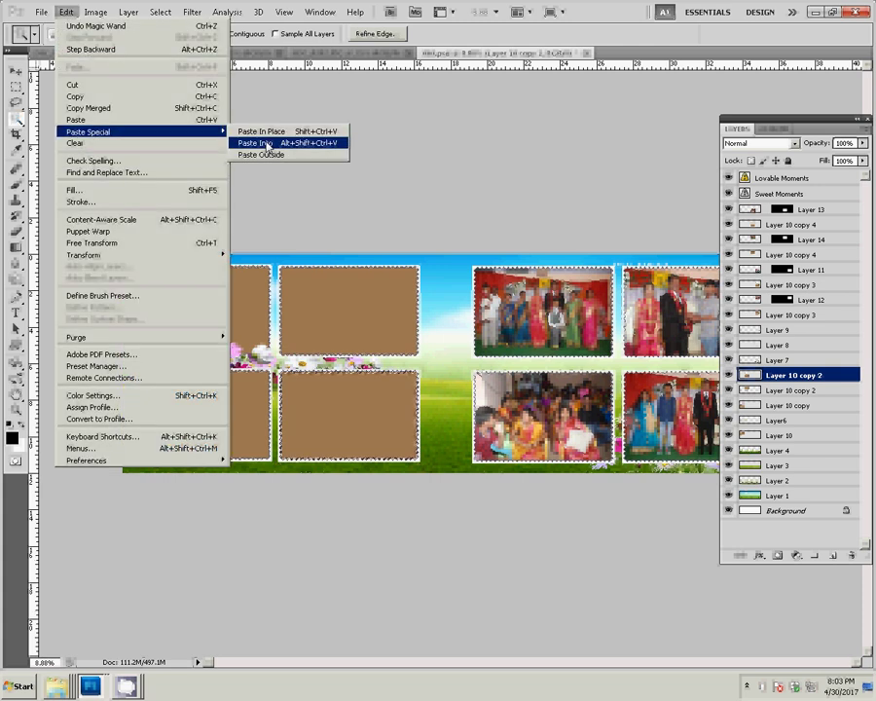
{"action": "left_click", "coordinate": [266, 143]}
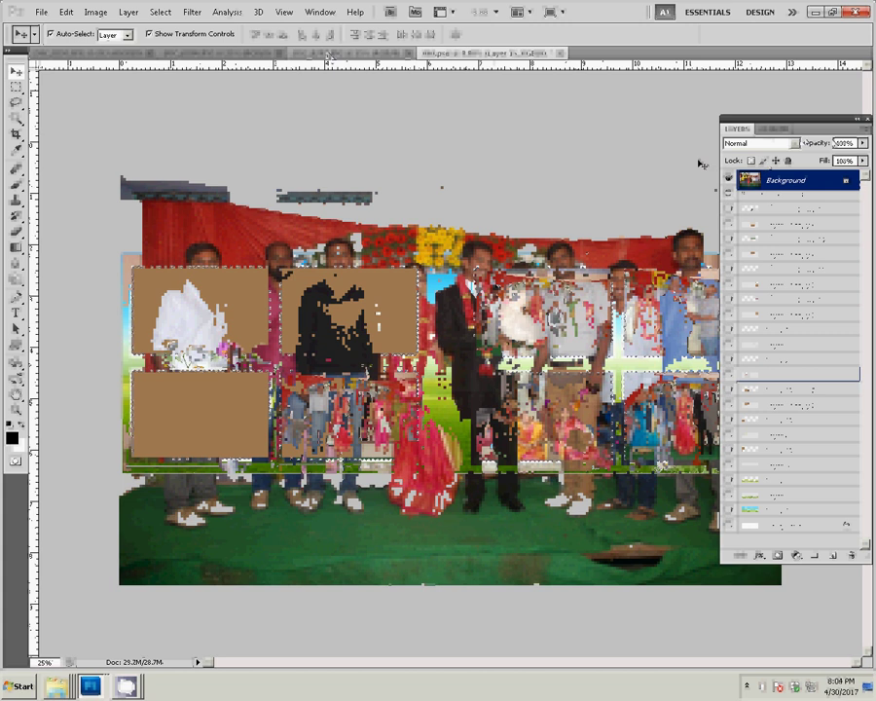
Step: Resize the next stage photo to 8 inches wide and close it without saving
{"action": "key", "text": "ctrl+alt+i"}
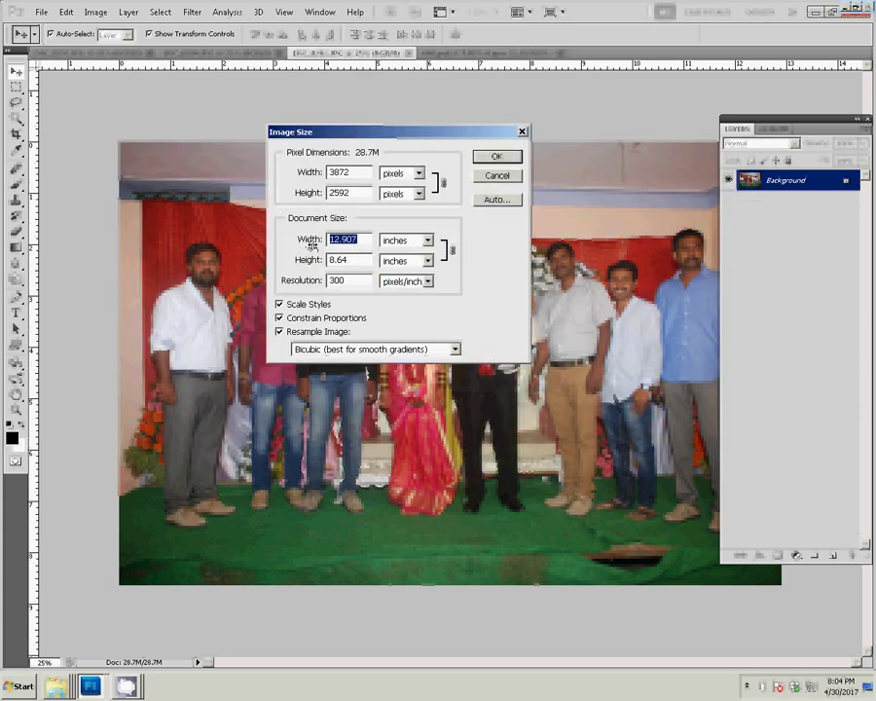
{"action": "type", "text": "8"}
{"action": "left_click", "coordinate": [477, 161]}
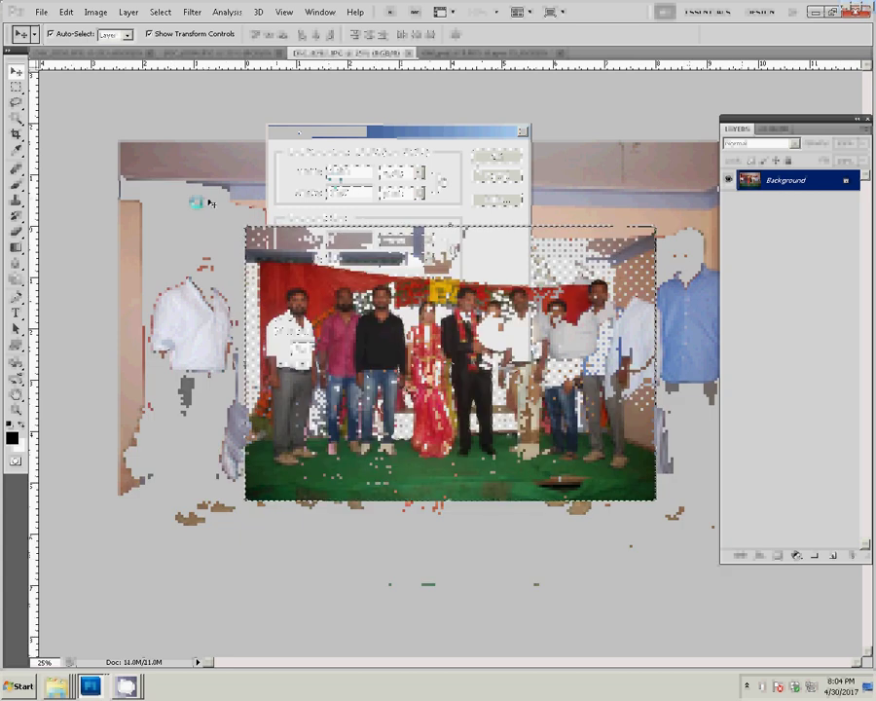
{"action": "left_click", "coordinate": [414, 53]}
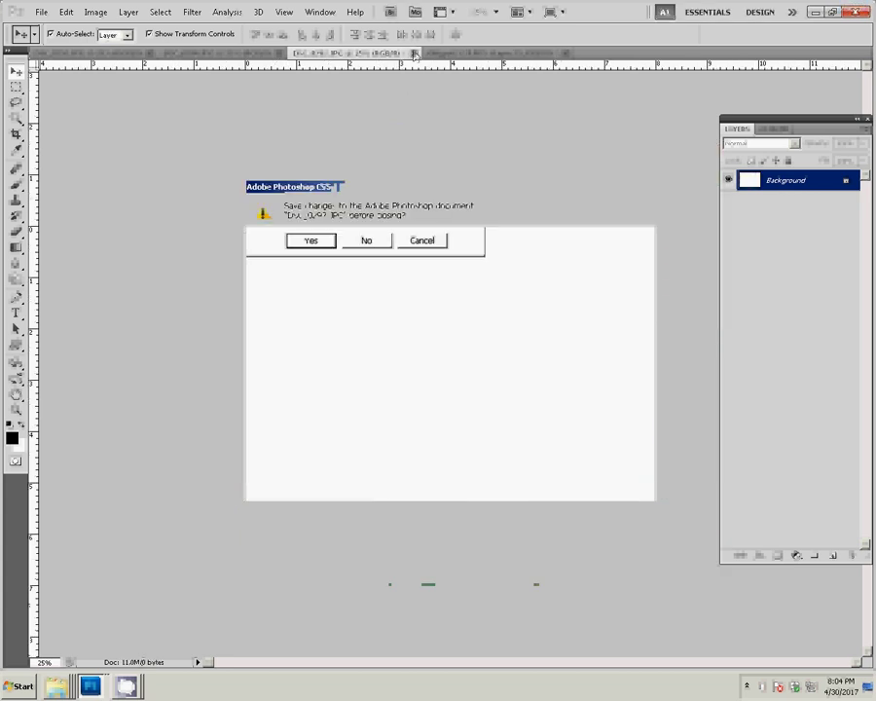
{"action": "left_click", "coordinate": [378, 242]}
Step: Paste the photo into the upper middle brown frame, nudging it right within the frame
{"action": "left_click", "coordinate": [344, 317]}
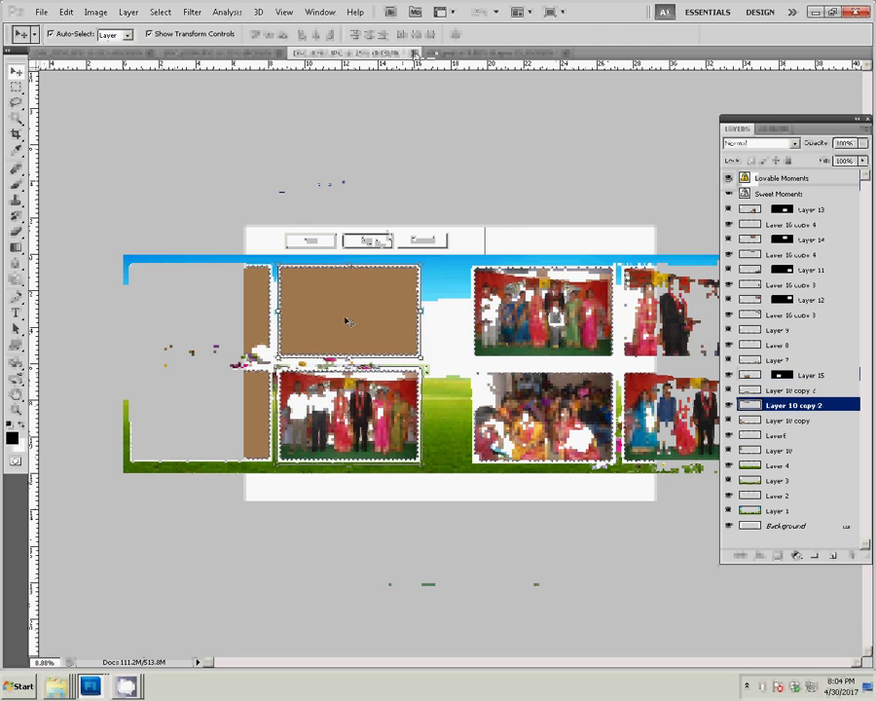
{"action": "key", "text": "w"}
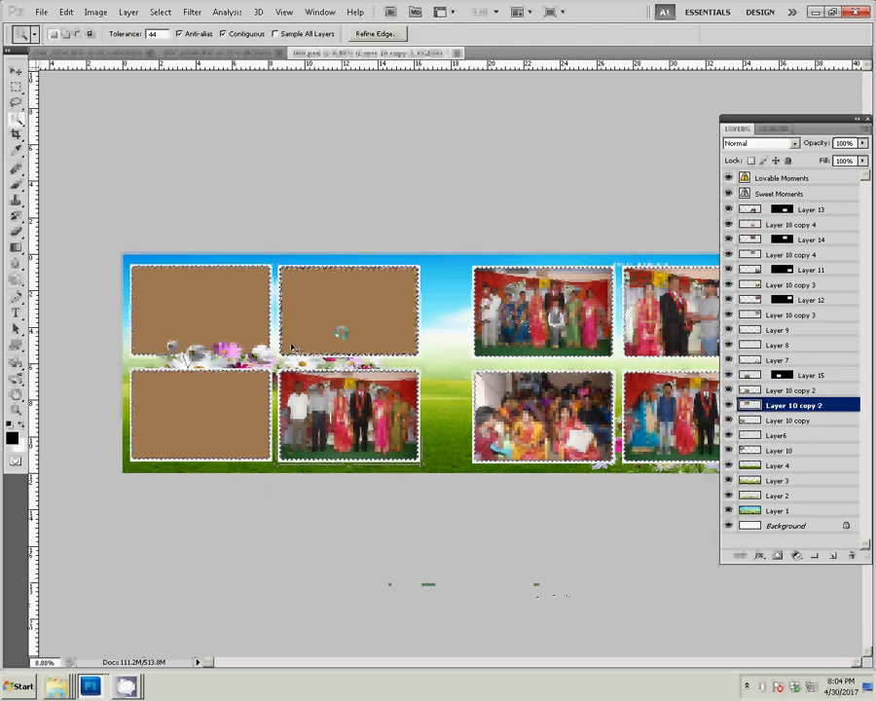
{"action": "key", "text": "ctrl+v"}
{"action": "key", "text": "v"}
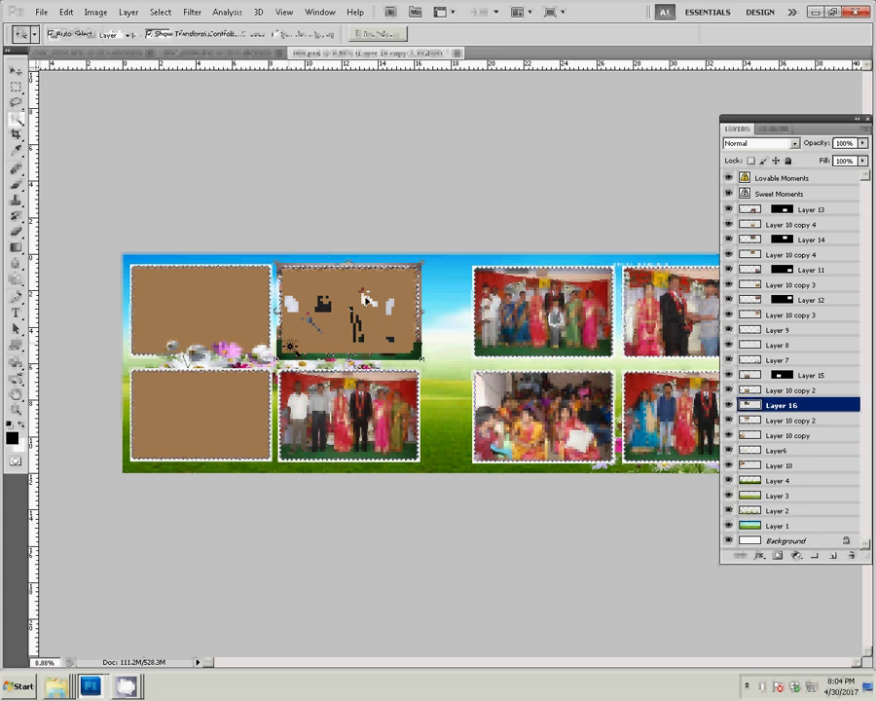
{"action": "mouse_move", "coordinate": [366, 301]}
{"action": "left_mouse_down"}
{"action": "mouse_move", "coordinate": [385, 306]}
{"action": "mouse_move", "coordinate": [363, 302]}
{"action": "left_mouse_up"}
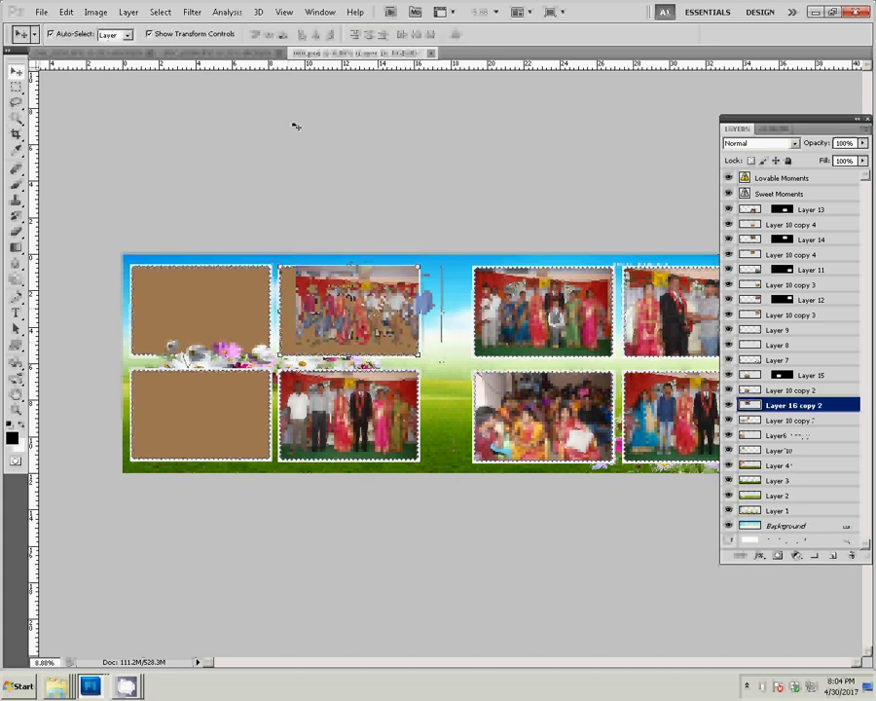
{"action": "left_click", "coordinate": [66, 12]}
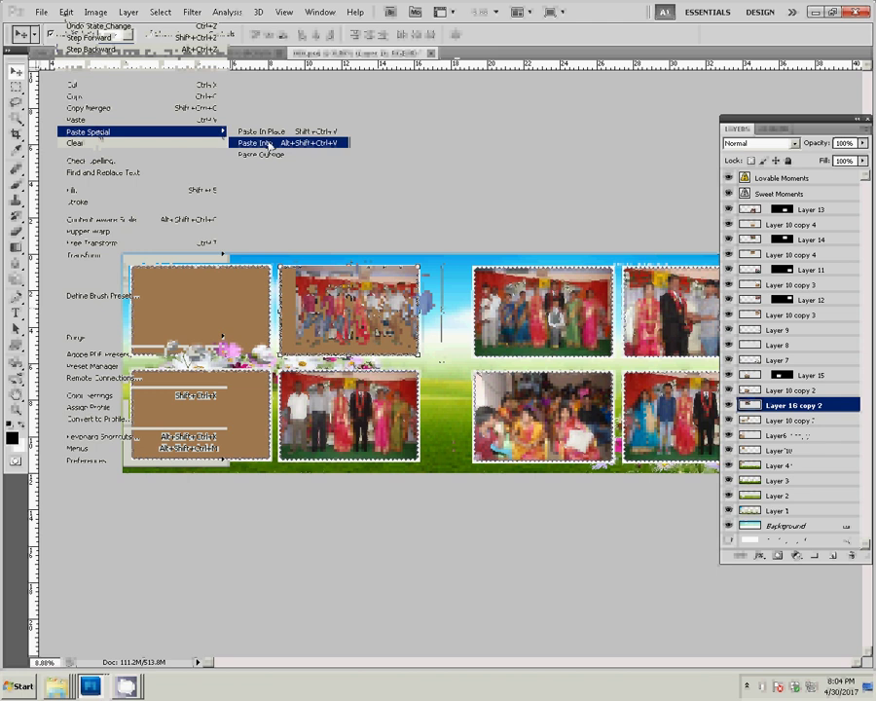
{"action": "left_click", "coordinate": [269, 144]}
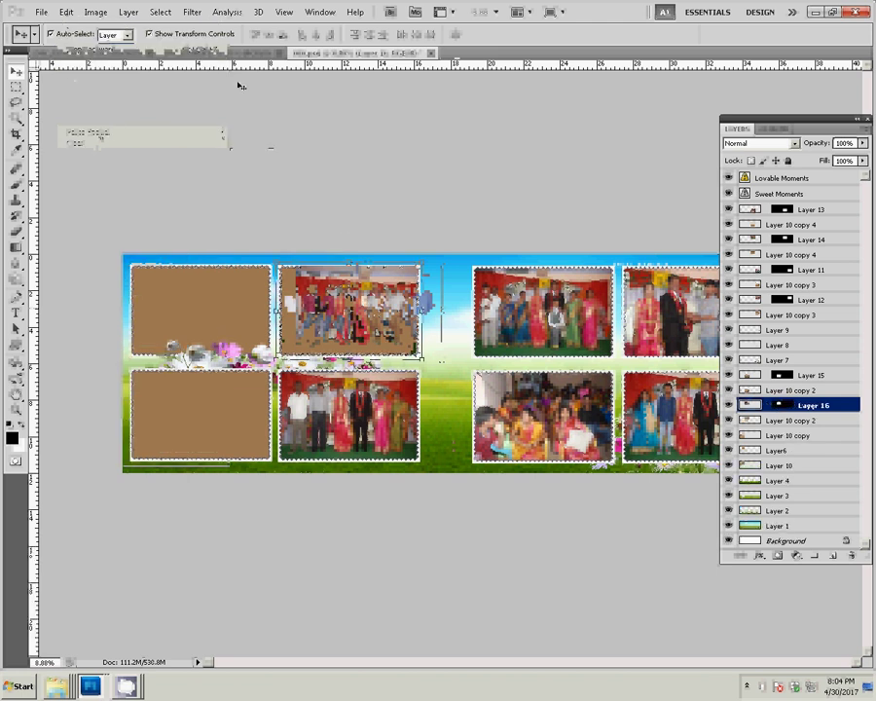
{"action": "left_click", "coordinate": [198, 53]}
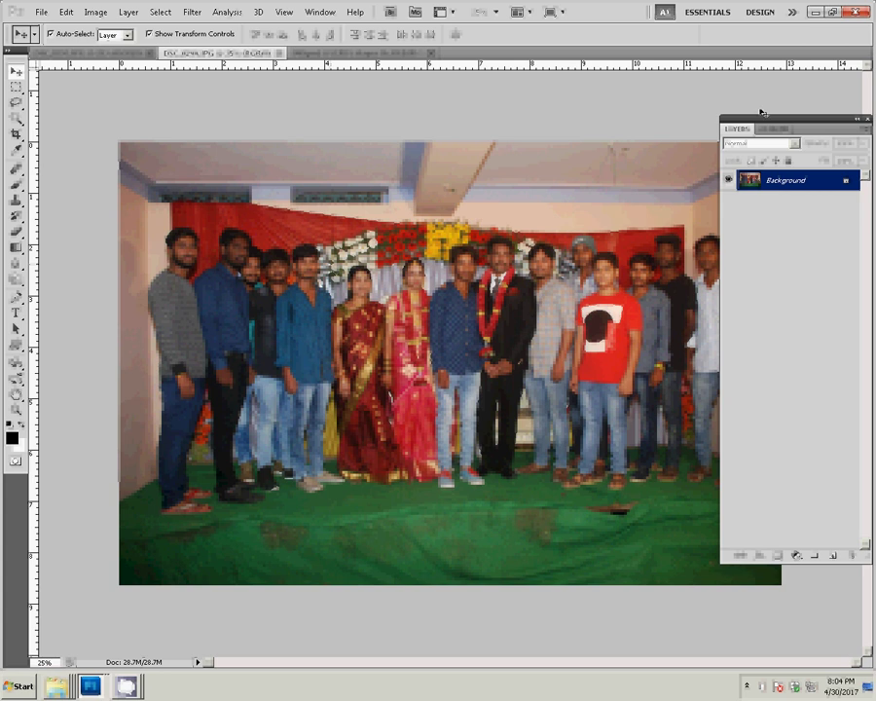
Step: Resize the group photo to 8 inches wide, select all, and close it without saving
{"action": "left_click", "coordinate": [774, 130]}
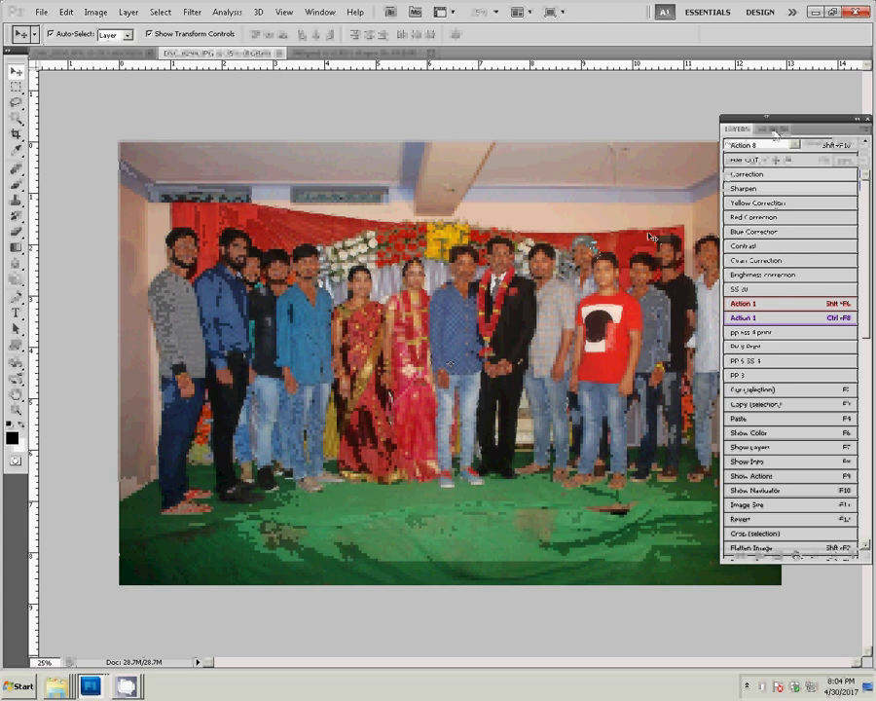
{"action": "key", "text": "F11"}
{"action": "key", "text": "Tab"}
{"action": "key", "text": "Tab"}
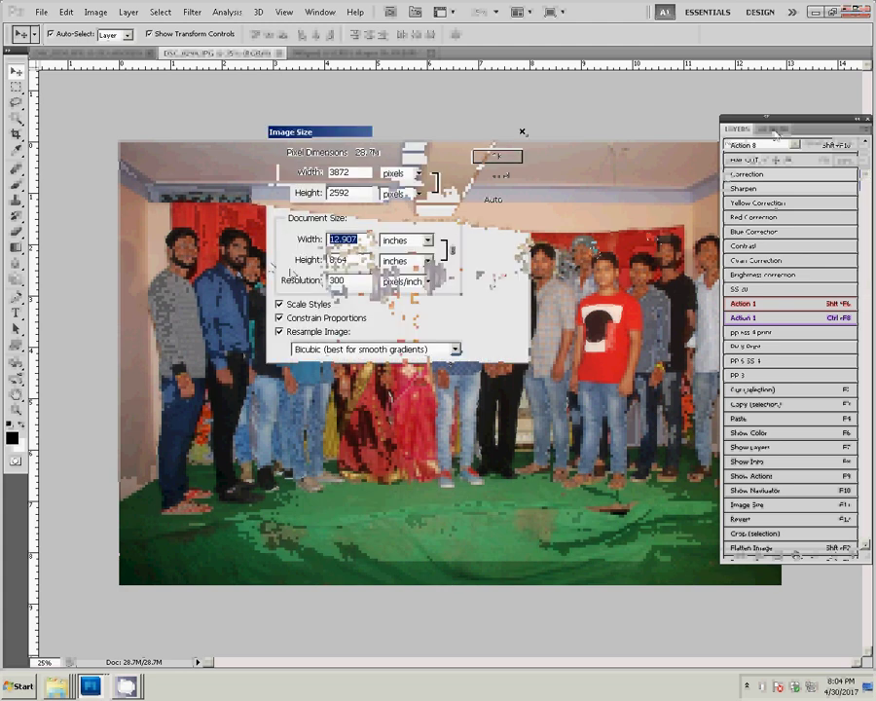
{"action": "type", "text": "8"}
{"action": "key", "text": "Return"}
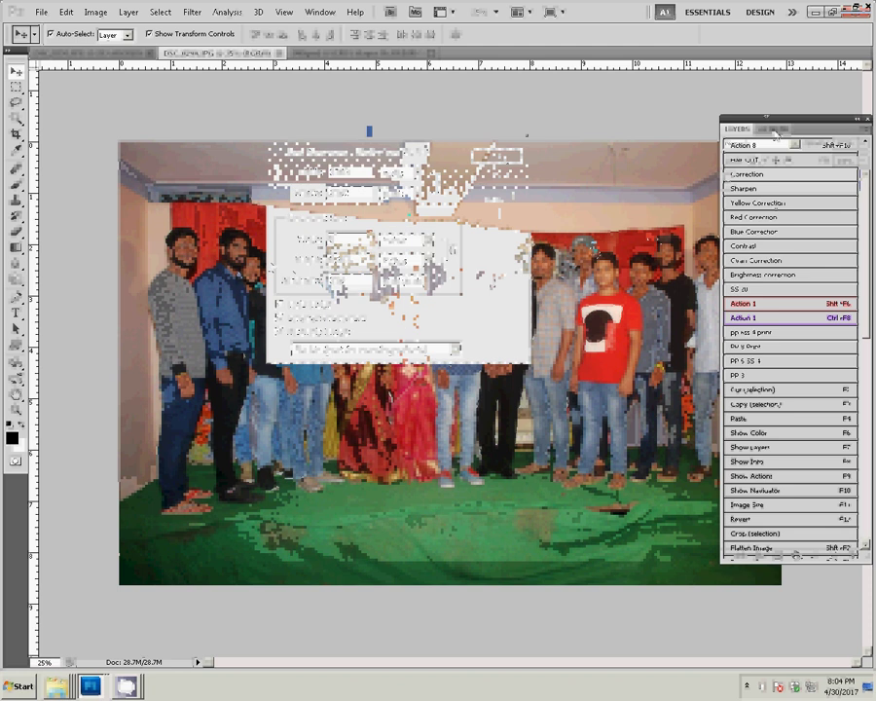
{"action": "key", "text": "ctrl+a"}
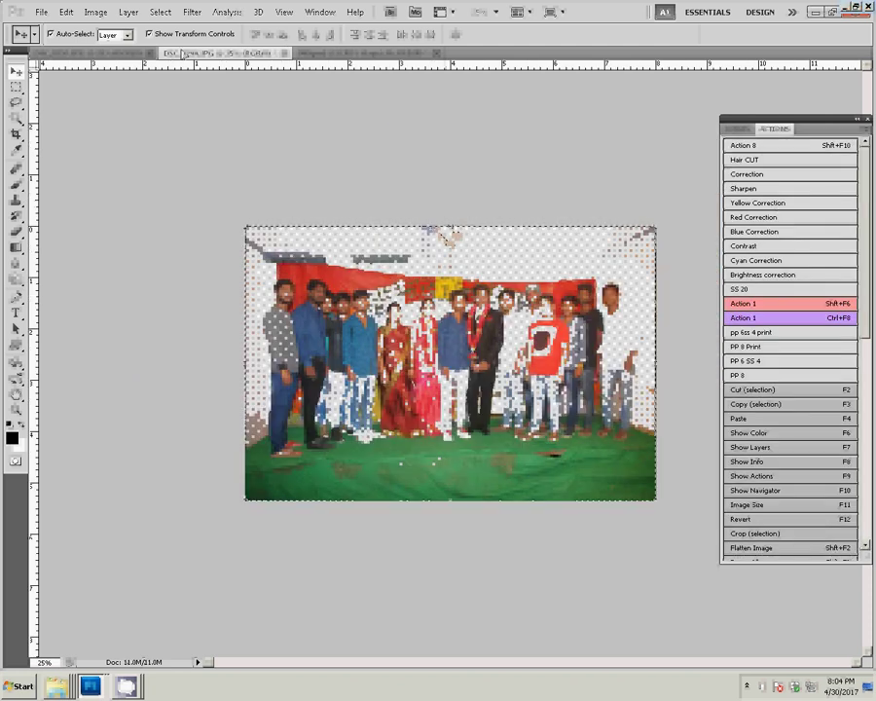
{"action": "key", "text": "ctrl+w"}
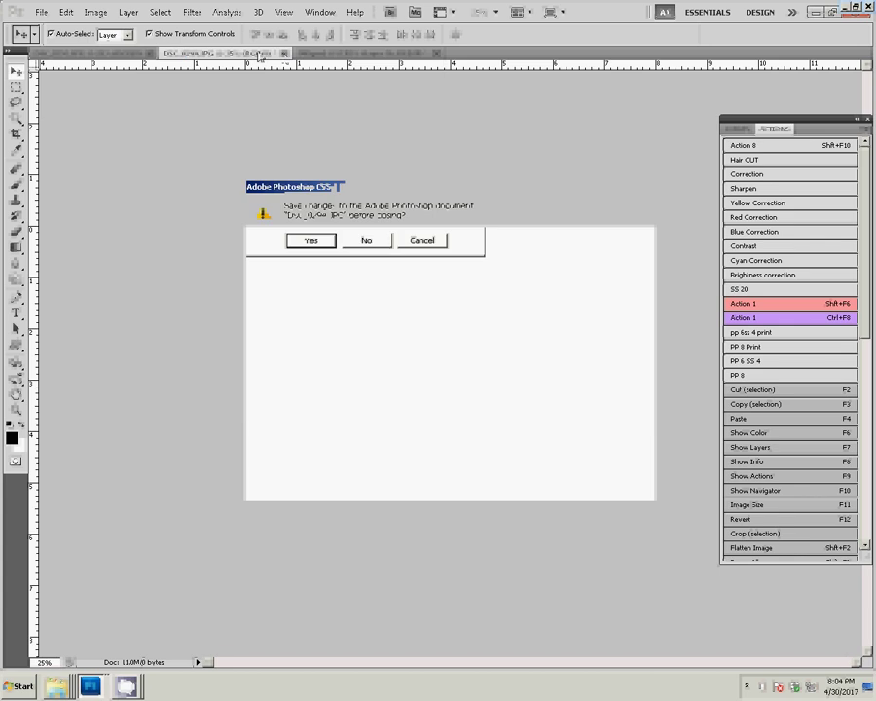
{"action": "left_click", "coordinate": [367, 241]}
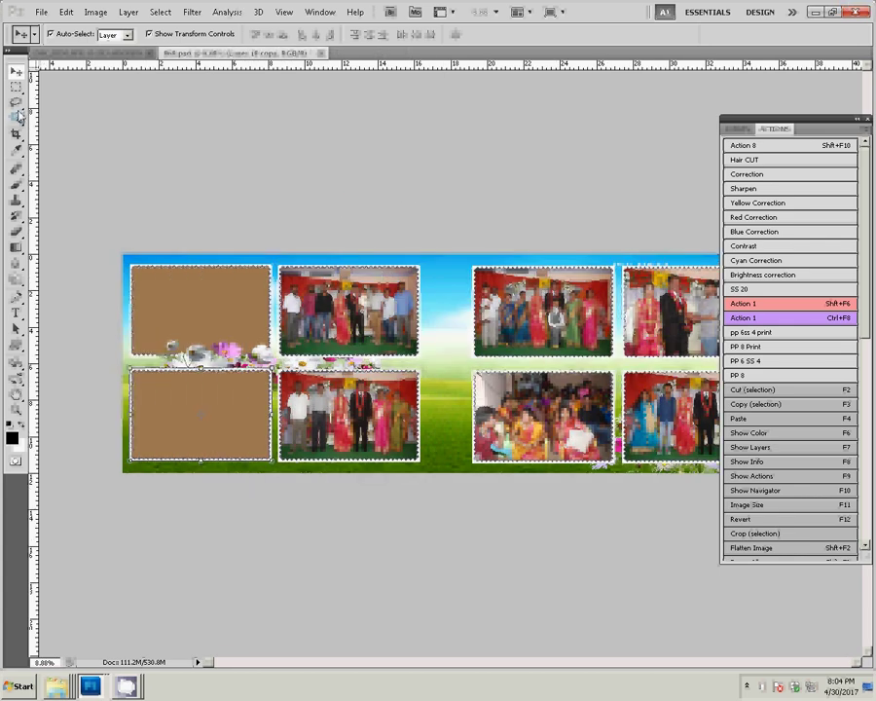
Step: Paste the group photo into the lower-left brown frame using Paste Into
{"action": "key", "text": "w"}
{"action": "left_click", "coordinate": [228, 401]}
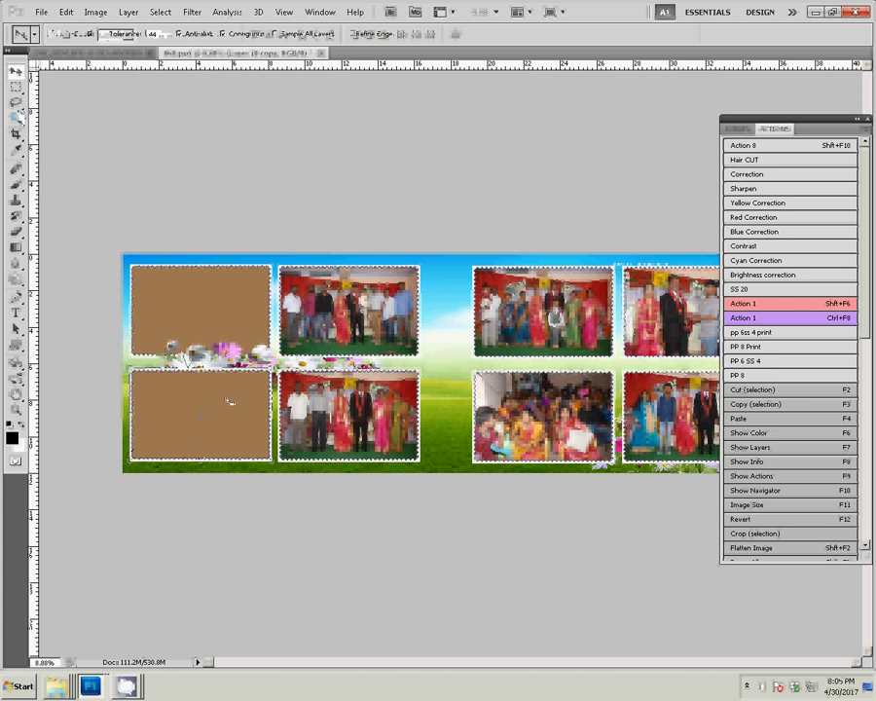
{"action": "left_click", "coordinate": [65, 12]}
{"action": "mouse_move", "coordinate": [117, 132]}
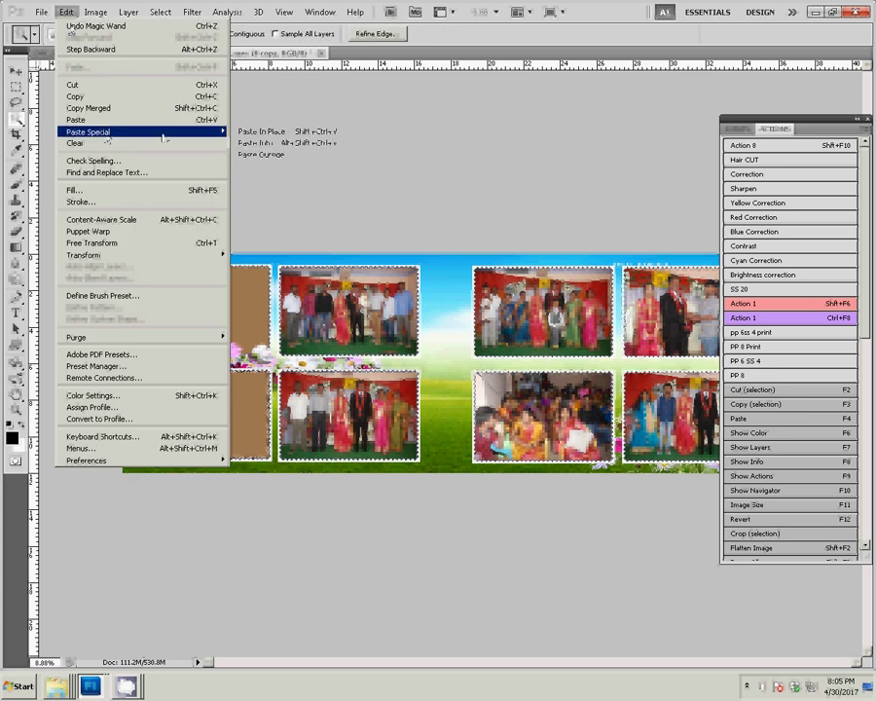
{"action": "left_click", "coordinate": [255, 144]}
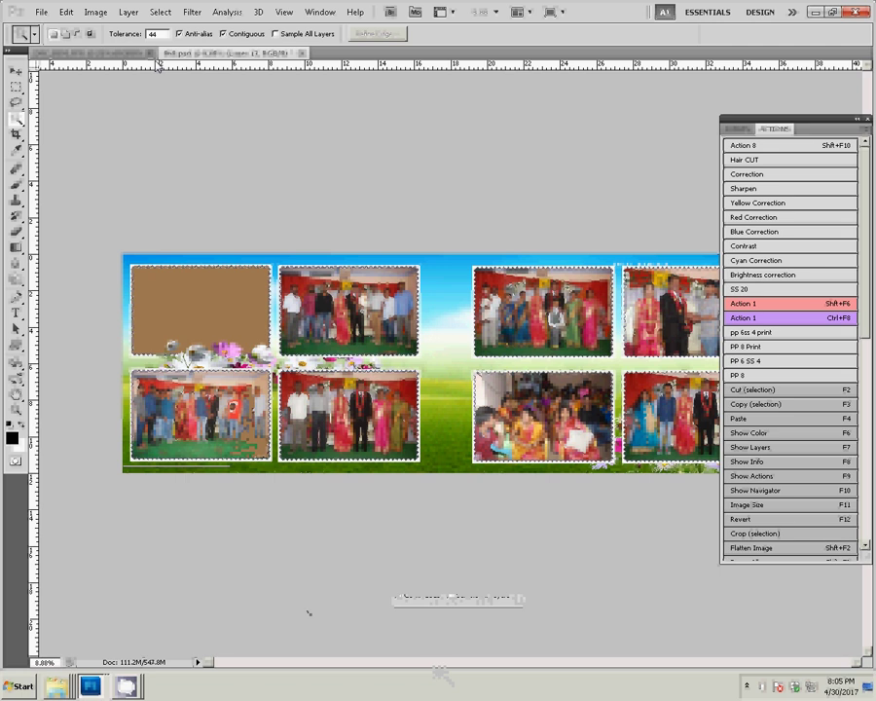
{"action": "left_click", "coordinate": [126, 53]}
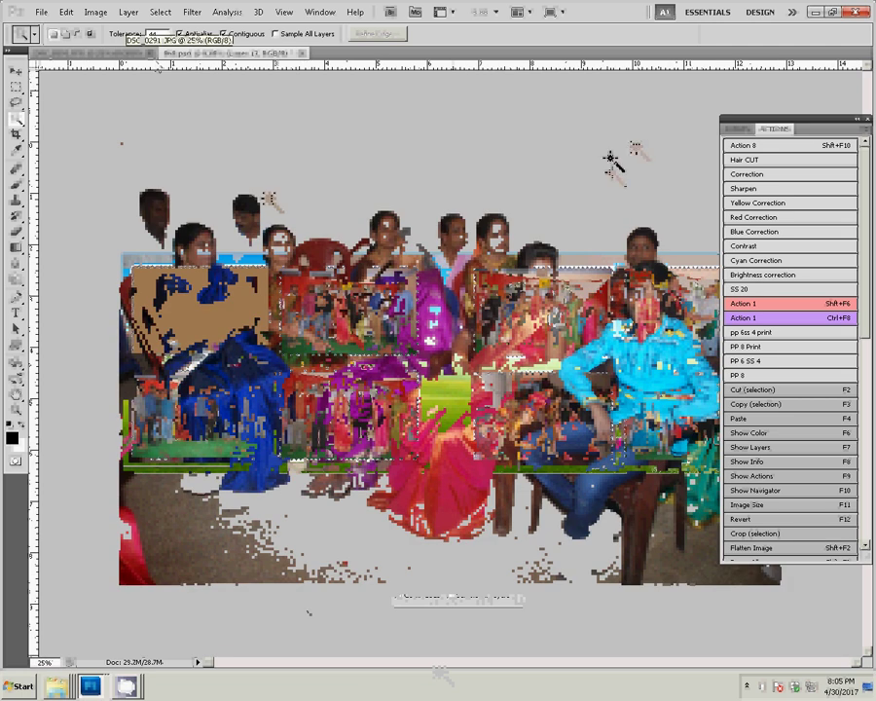
Step: Resize the seated-guests photo to 16 inches wide, cut it, and close it without saving
{"action": "key", "text": "F11"}
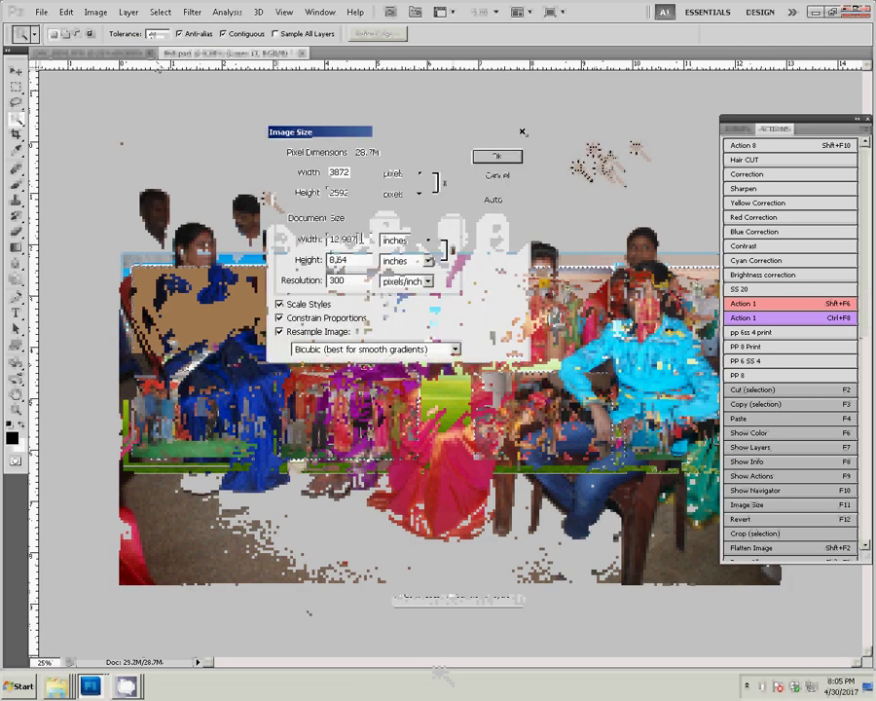
{"action": "double_click", "coordinate": [356, 239]}
{"action": "type", "text": "16"}
{"action": "key", "text": "Return"}
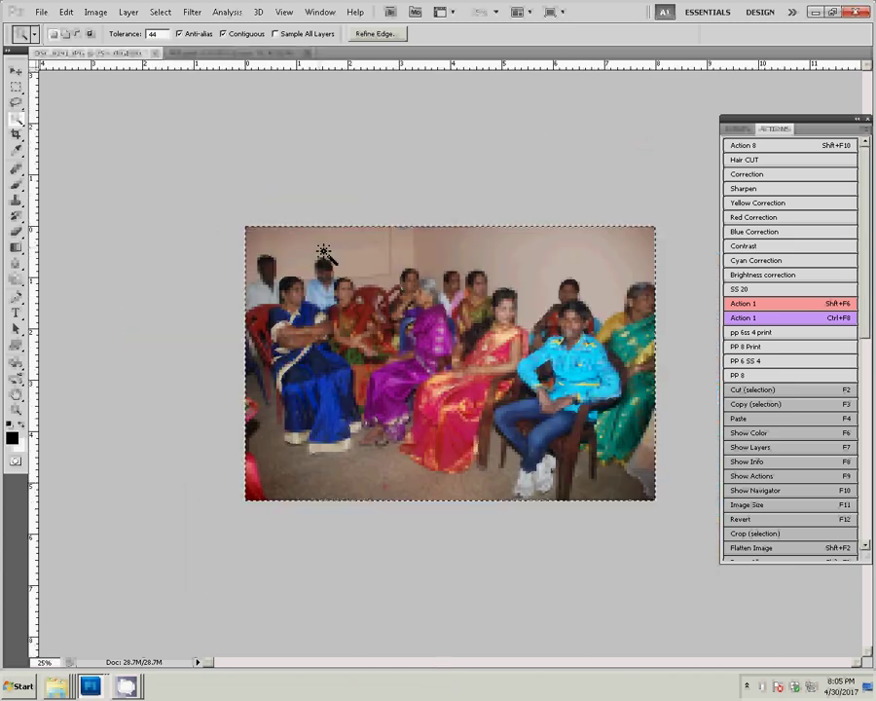
{"action": "key", "text": "Delete"}
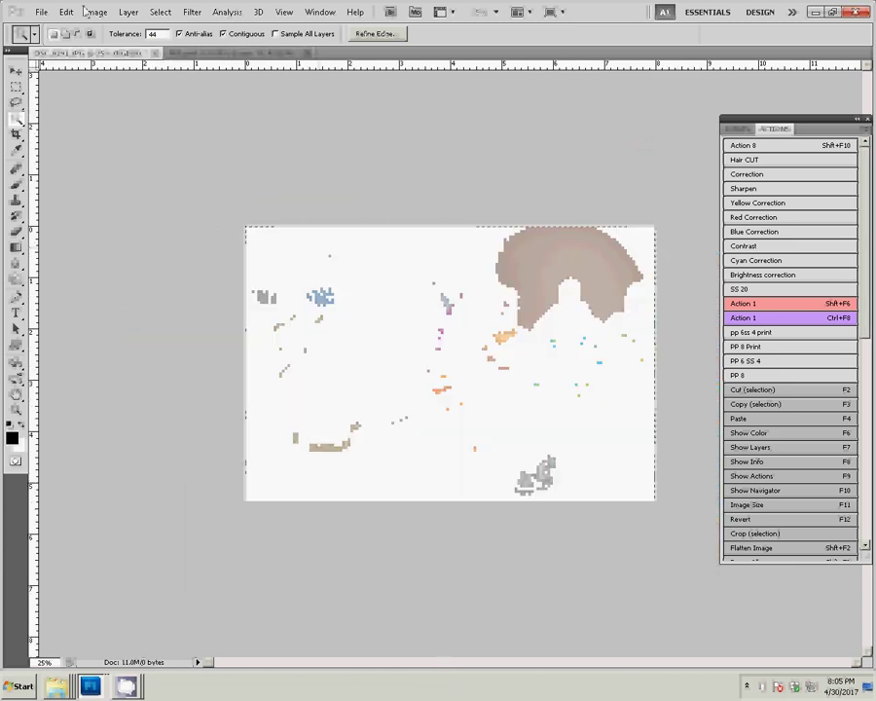
{"action": "key", "text": "ctrl+d"}
{"action": "left_click", "coordinate": [153, 52]}
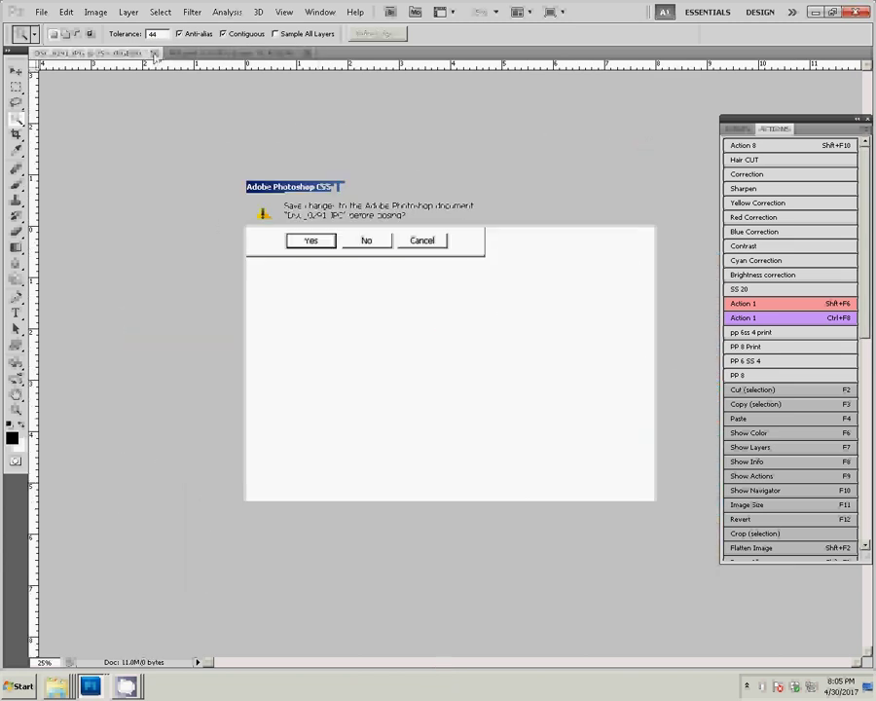
{"action": "left_click", "coordinate": [366, 241]}
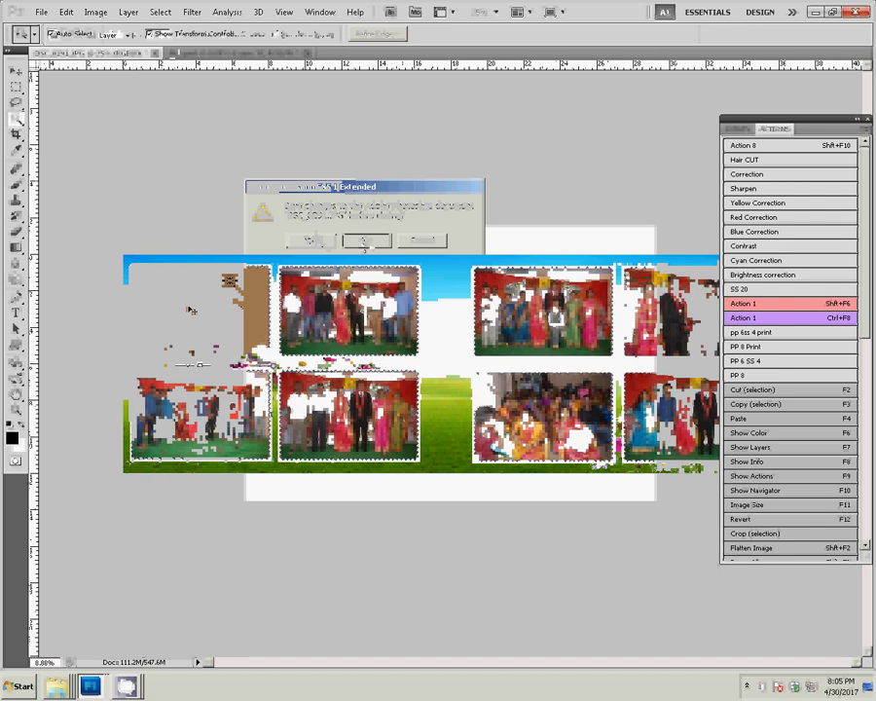
Step: Paste the seated-guests photo into the top-left brown frame
{"action": "left_click", "coordinate": [16, 118]}
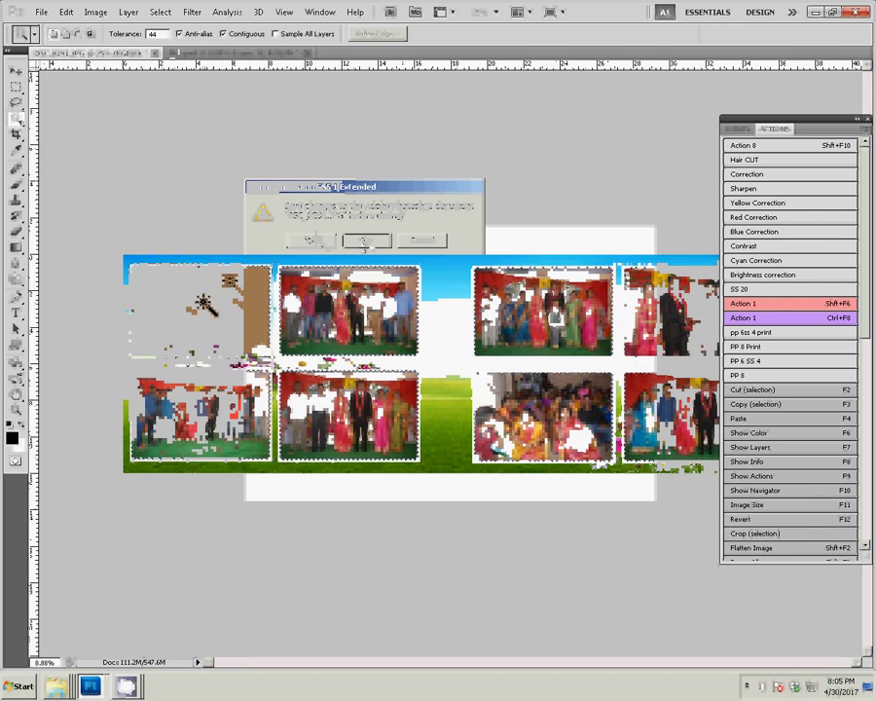
{"action": "left_click", "coordinate": [65, 11]}
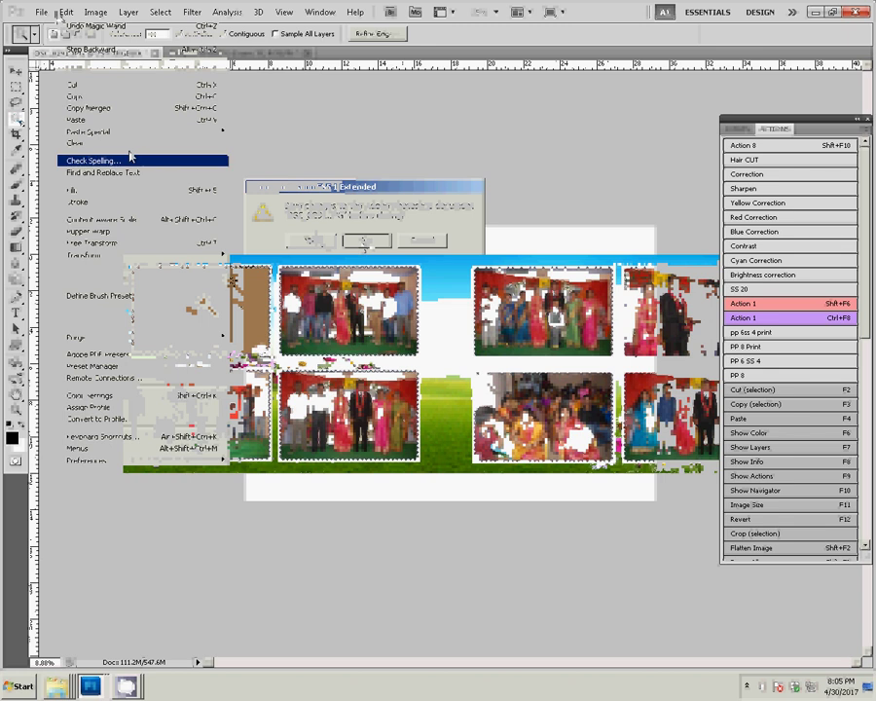
{"action": "mouse_move", "coordinate": [136, 131]}
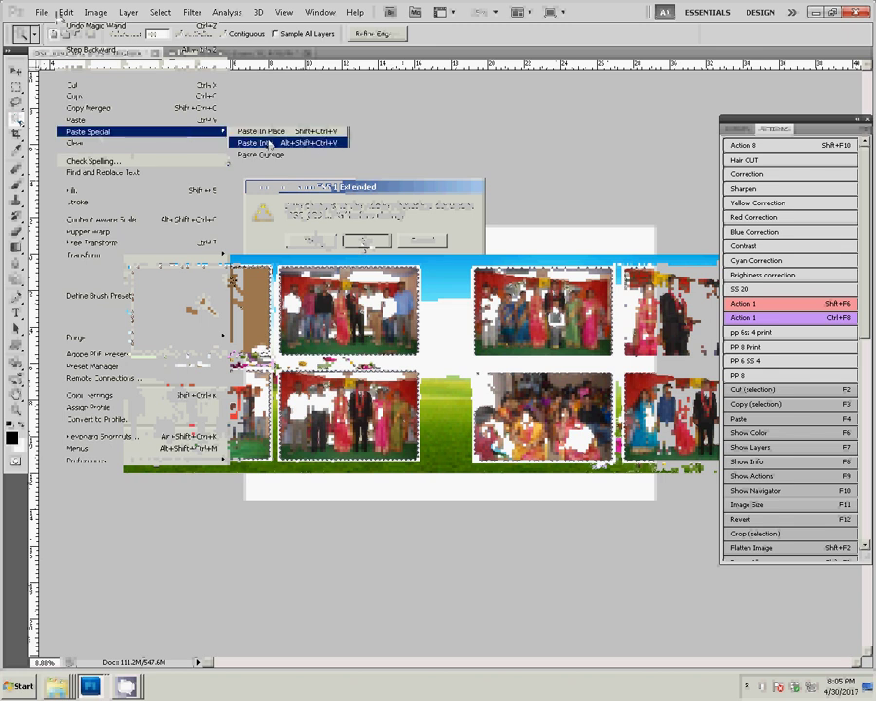
{"action": "left_click", "coordinate": [269, 143]}
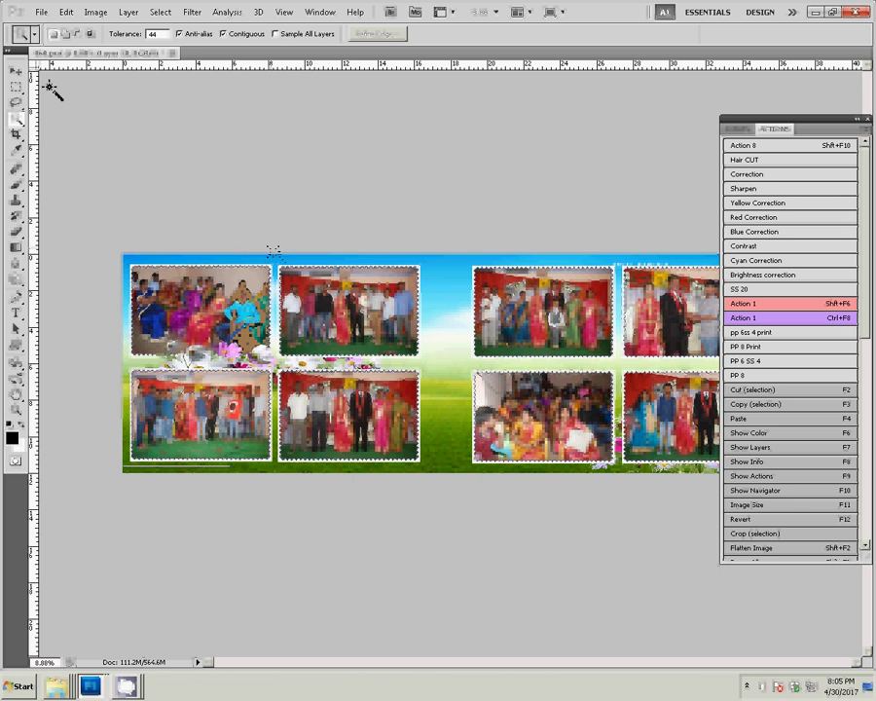
{"action": "left_click", "coordinate": [42, 11]}
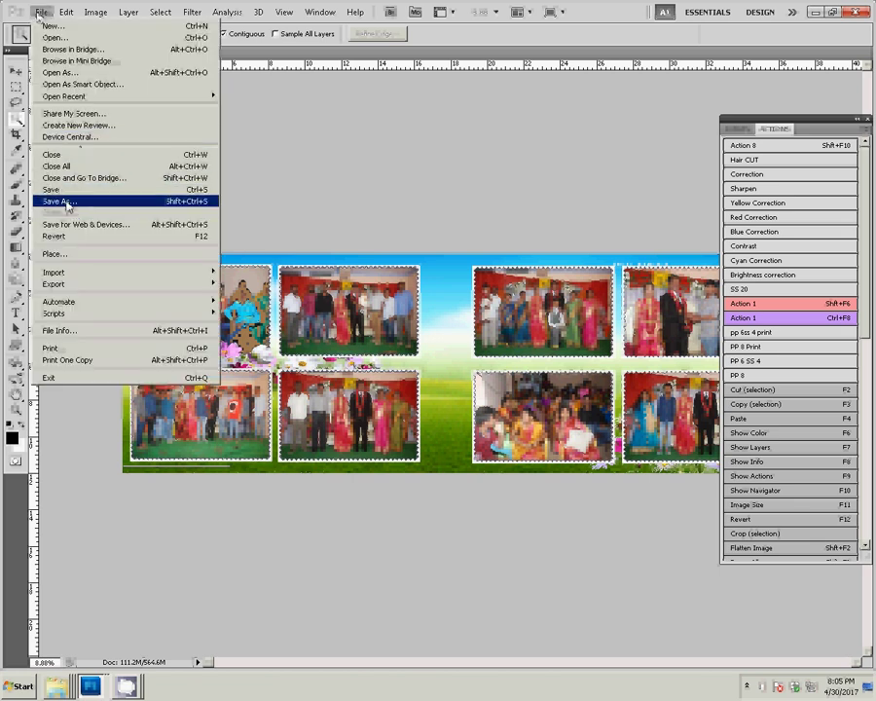
Step: Save the album spread as 19.psd in the k5 folder with maximum compatibility
{"action": "left_click", "coordinate": [67, 204]}
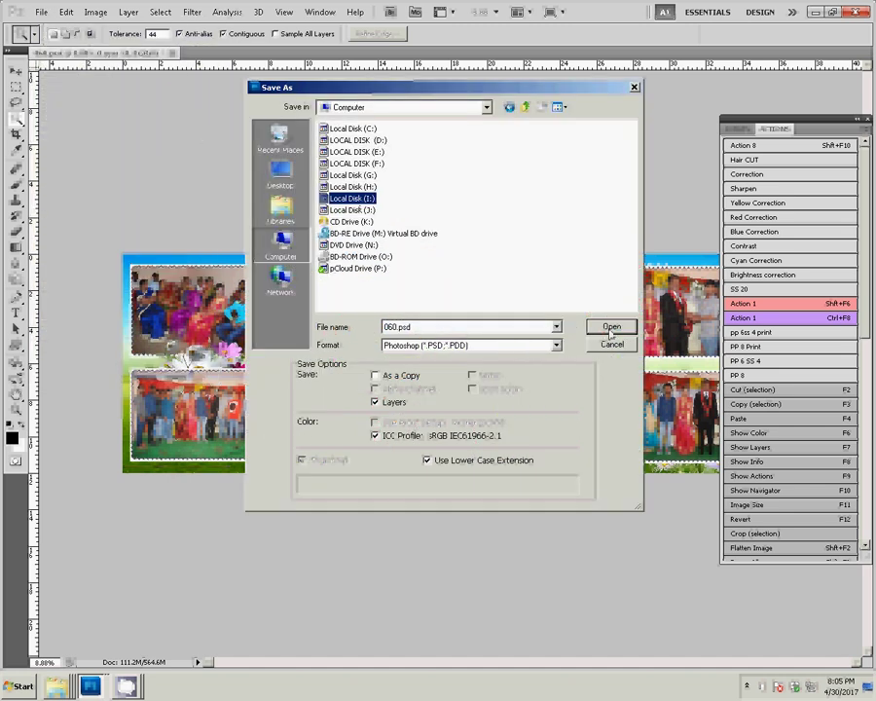
{"action": "key", "text": "Return"}
{"action": "double_click", "coordinate": [459, 142]}
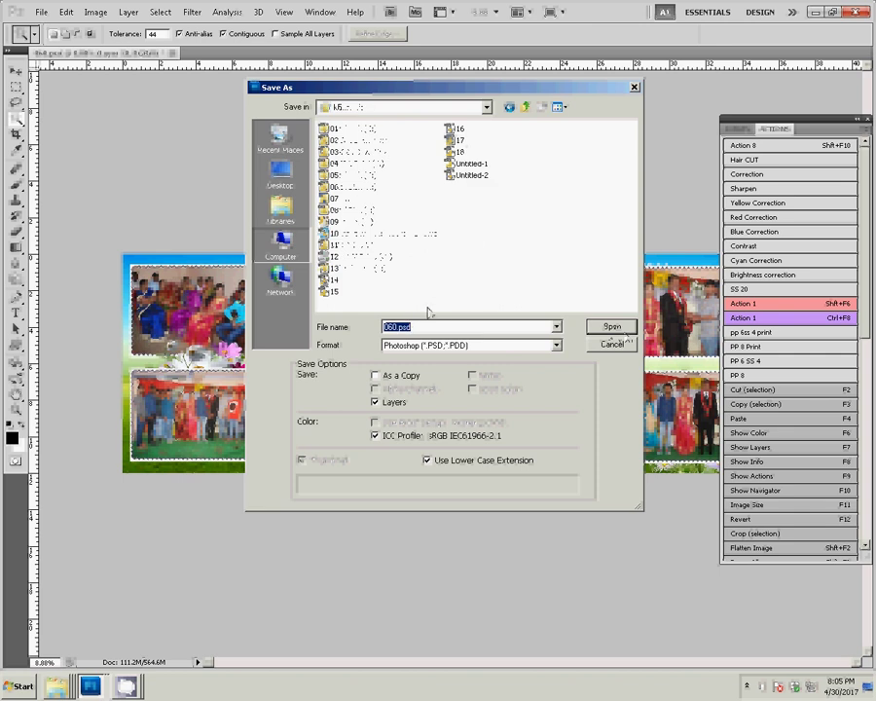
{"action": "type", "text": "19"}
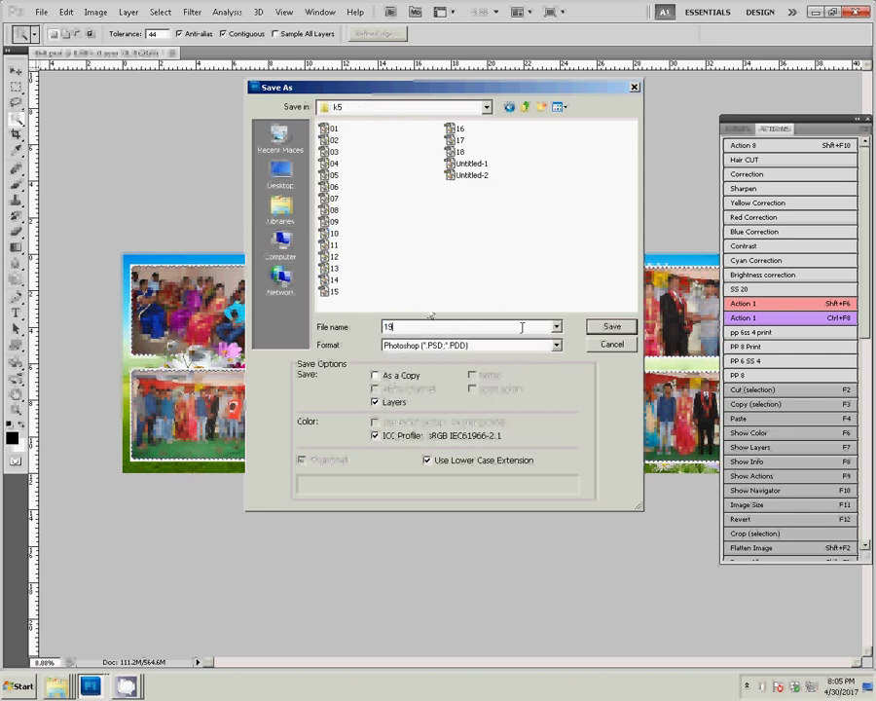
{"action": "key", "text": "Return"}
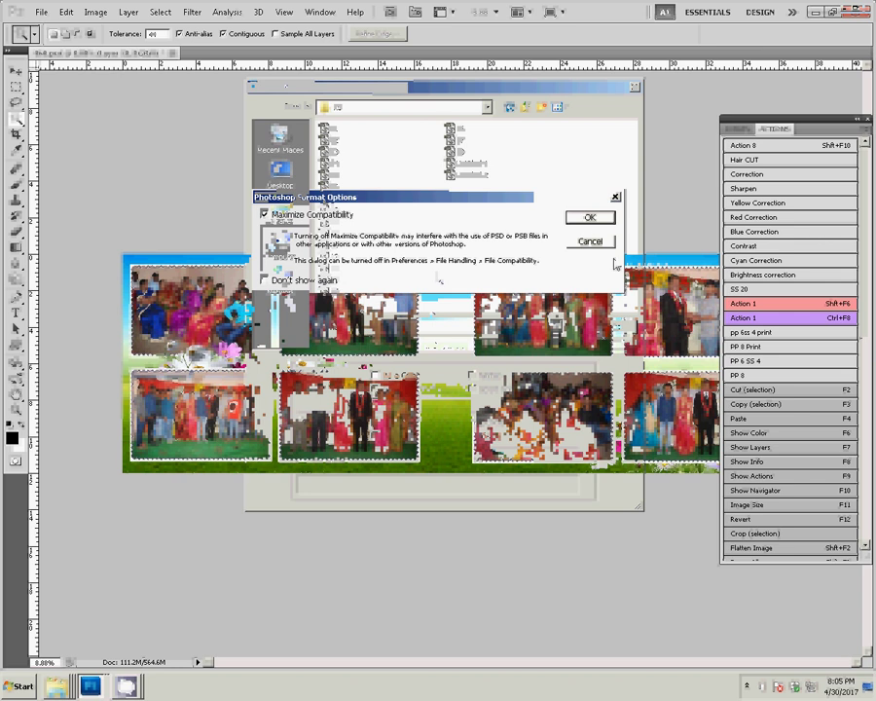
{"action": "left_click", "coordinate": [594, 221]}
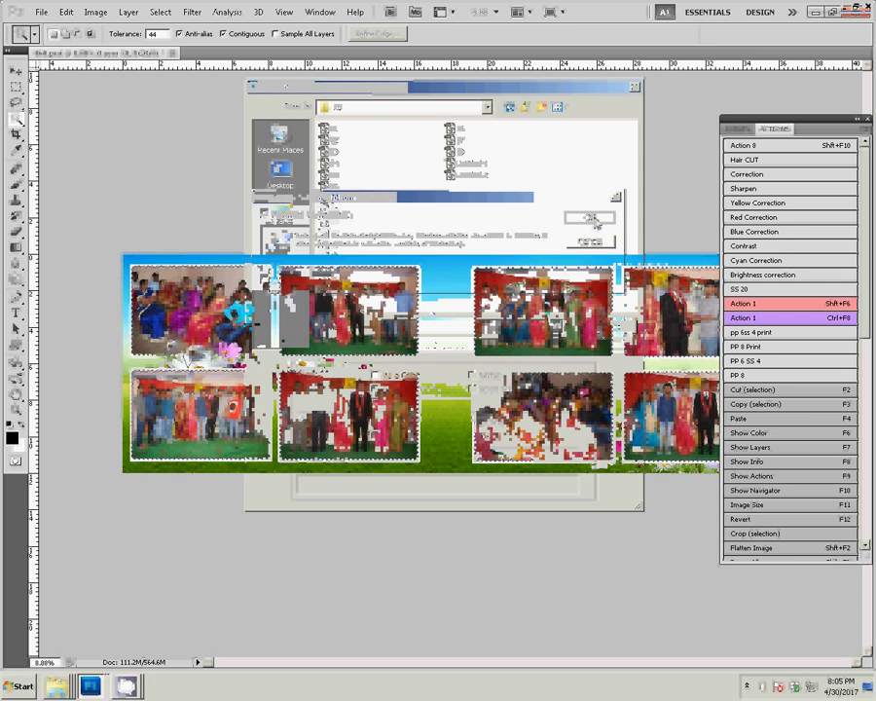